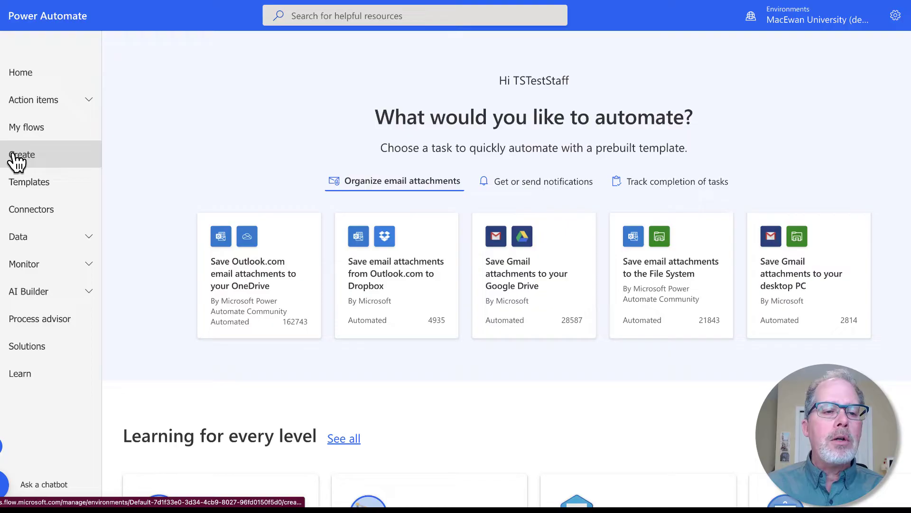
Create a blank automated cloud flow, skipping the trigger setup.
{"action": "left_click", "coordinate": [21, 154]}
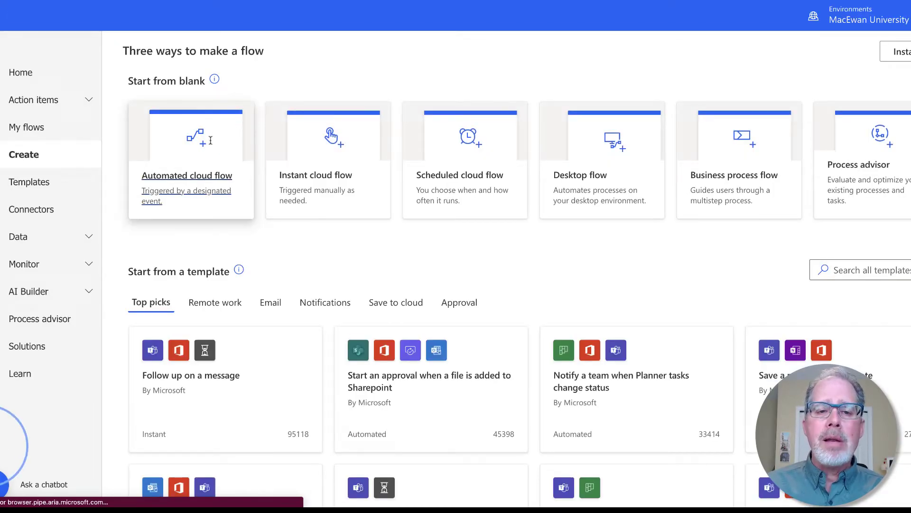
{"action": "left_click", "coordinate": [210, 139]}
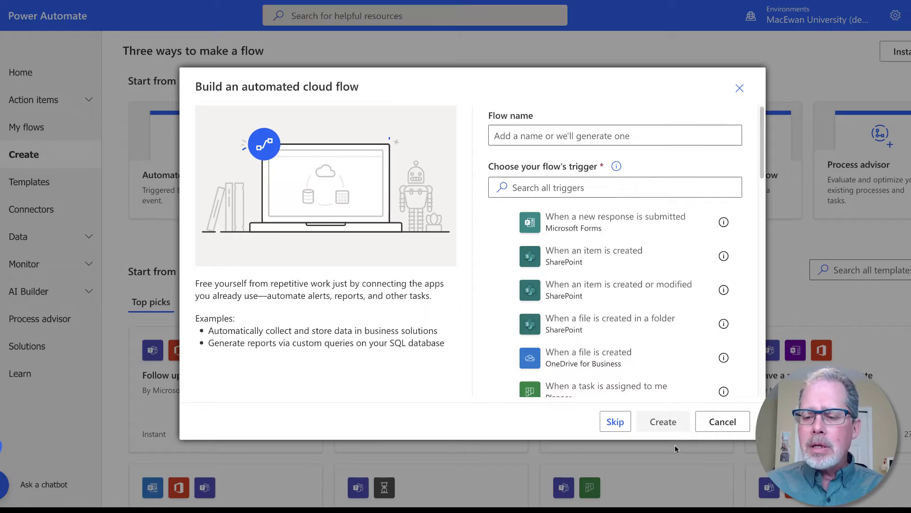
{"action": "left_click", "coordinate": [616, 422]}
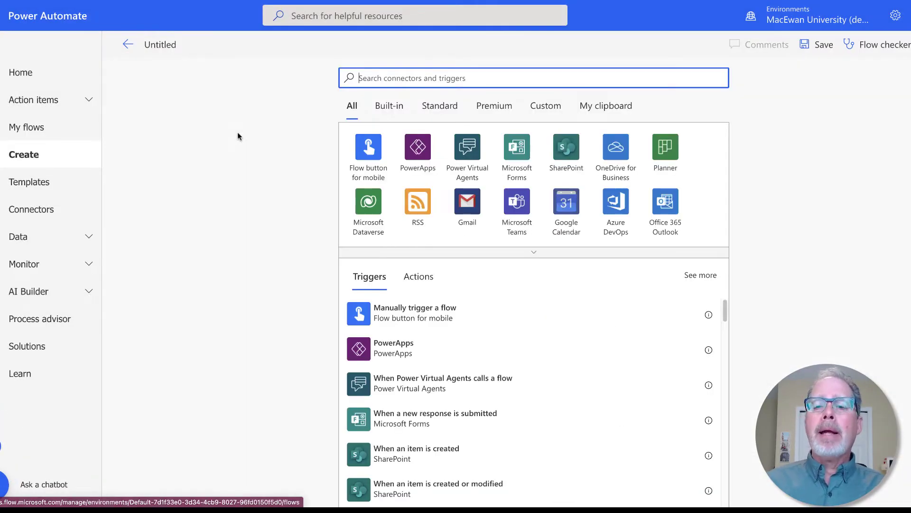
Name the flow 'SW4 Send email based on status changed to Send to FAculty'.
{"action": "left_click", "coordinate": [156, 47]}
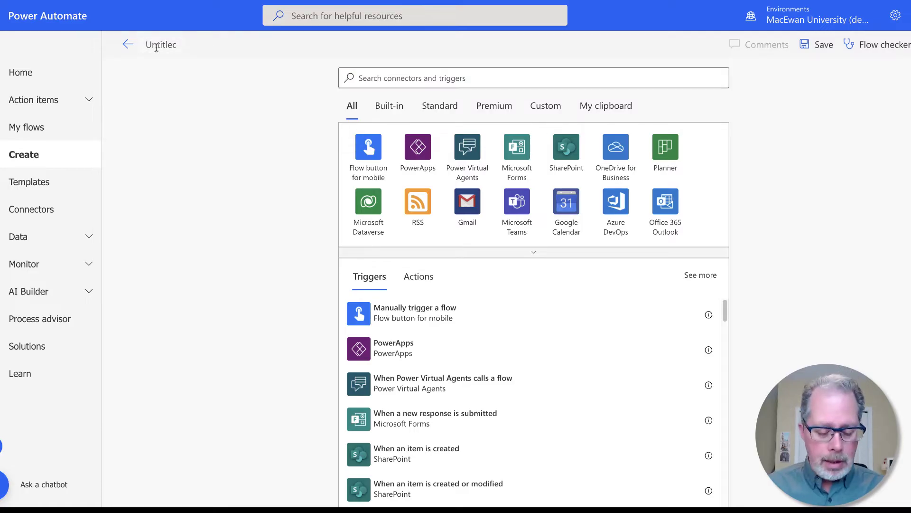
{"action": "key", "text": "ctrl+a"}
{"action": "type", "text": "SW4"}
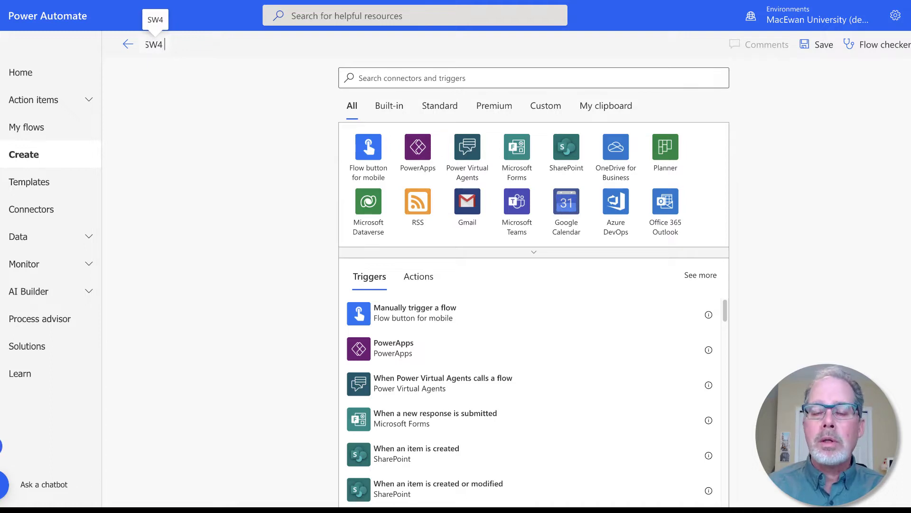
{"action": "type", "text": " S"}
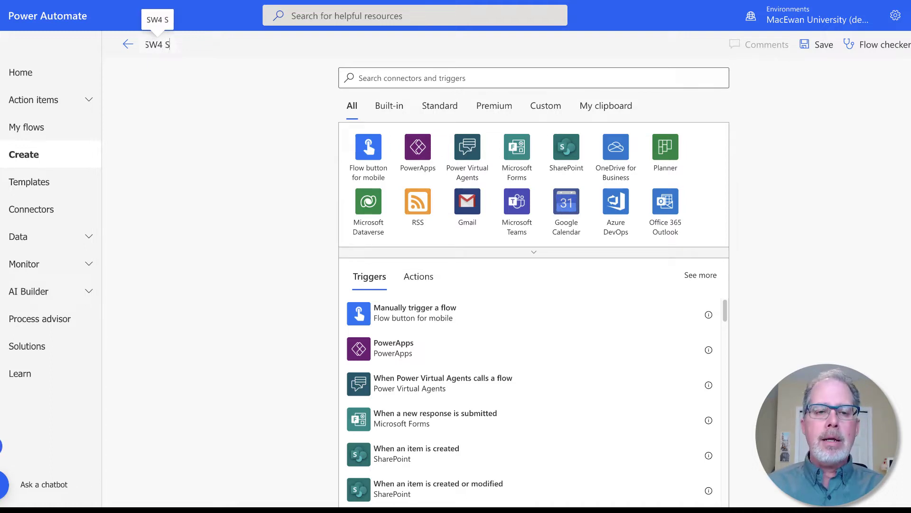
{"action": "type", "text": "end email t"}
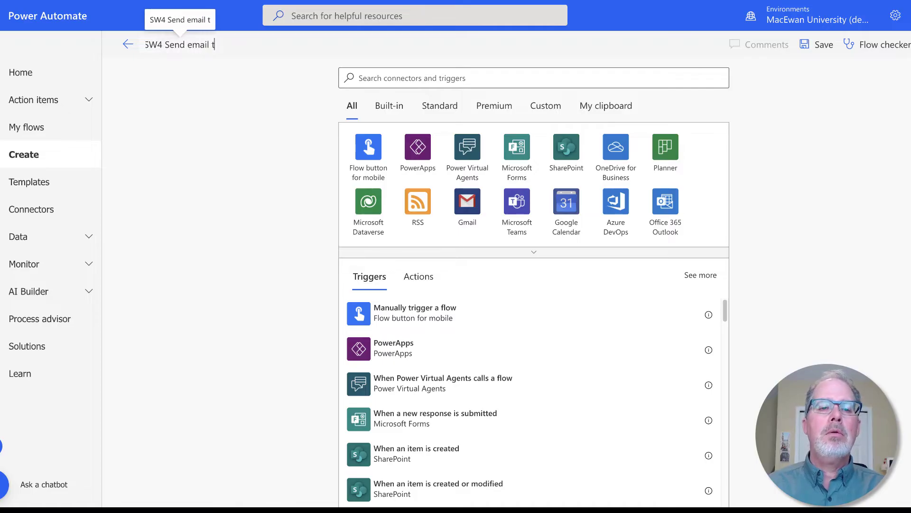
{"action": "key", "text": "BackSpace"}
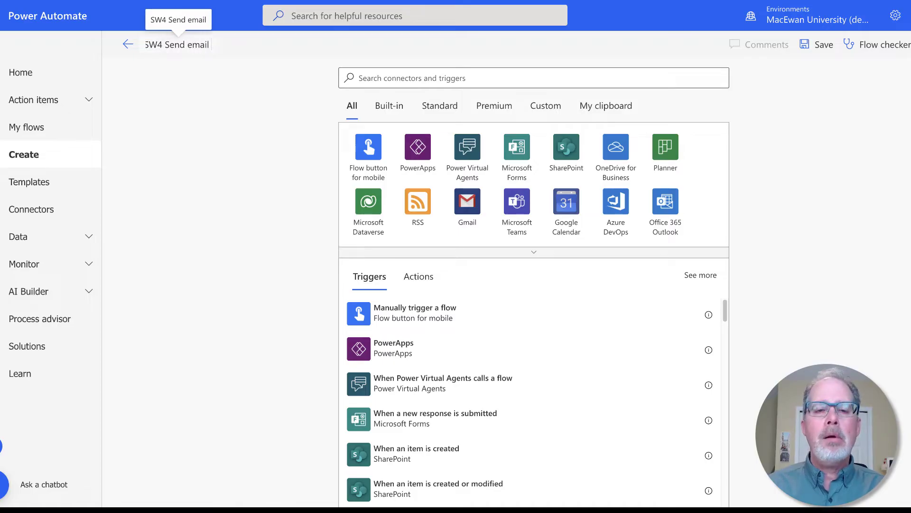
{"action": "type", "text": "based on status "}
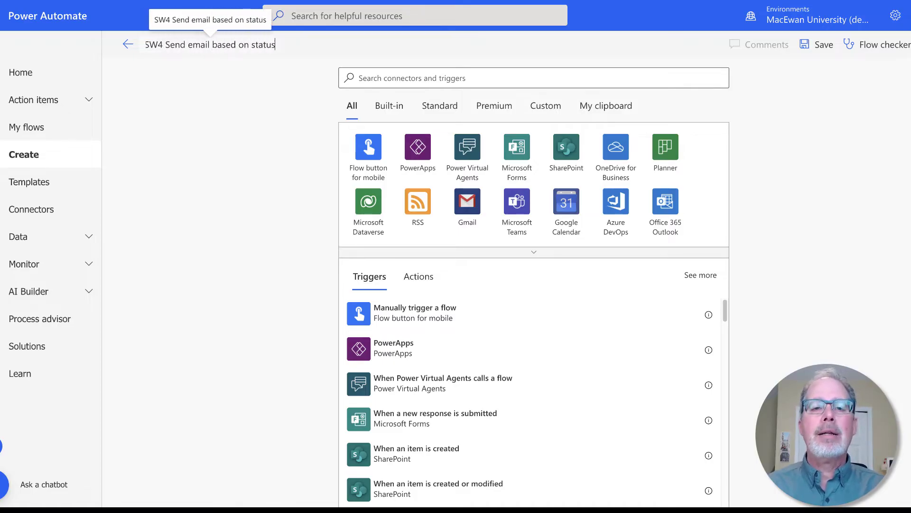
{"action": "type", "text": "changed to "}
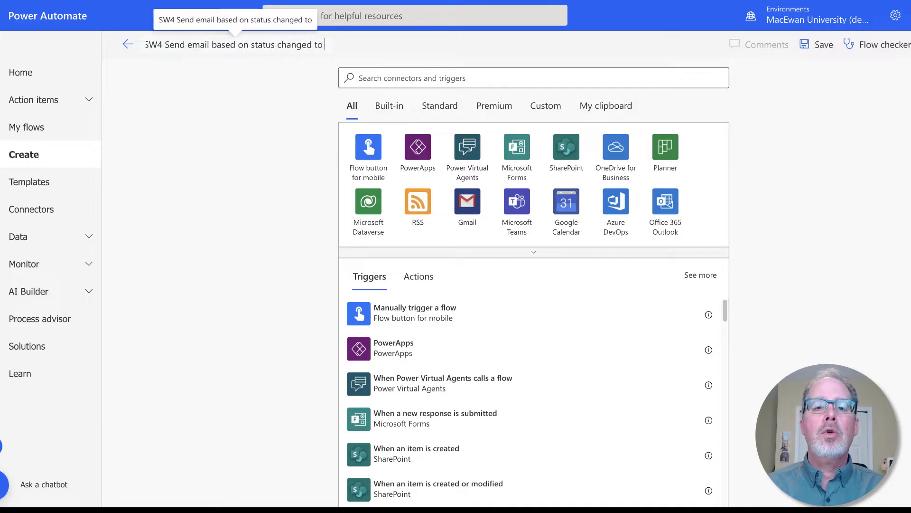
{"action": "type", "text": "Send to "}
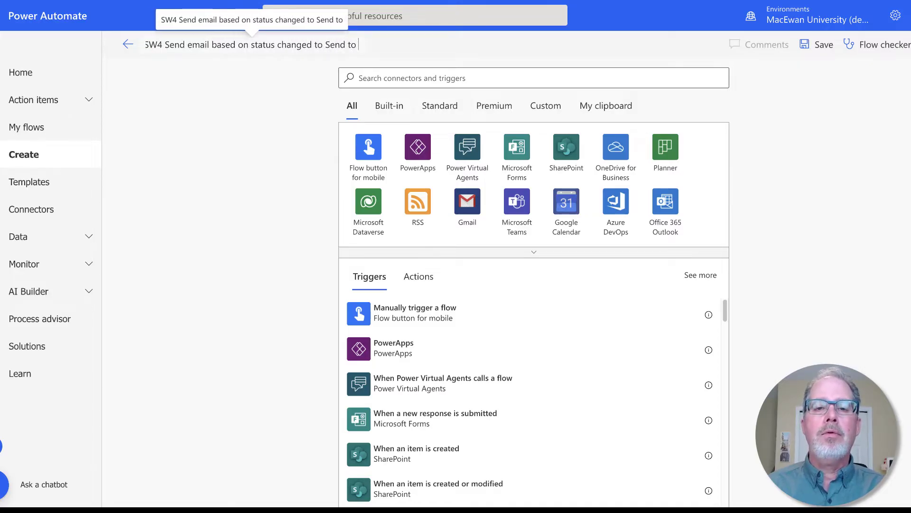
{"action": "type", "text": "FAculty"}
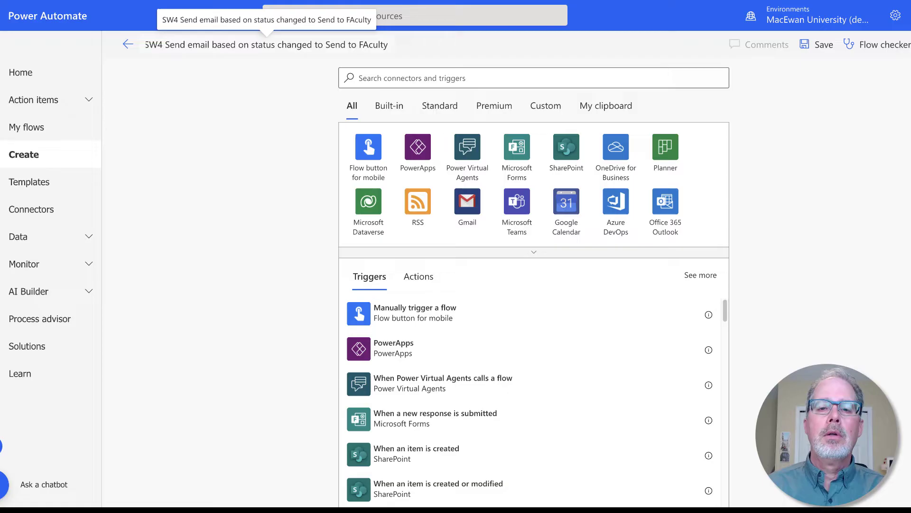
Choose the SharePoint 'When an item or a file is modified' trigger.
{"action": "left_click", "coordinate": [421, 80]}
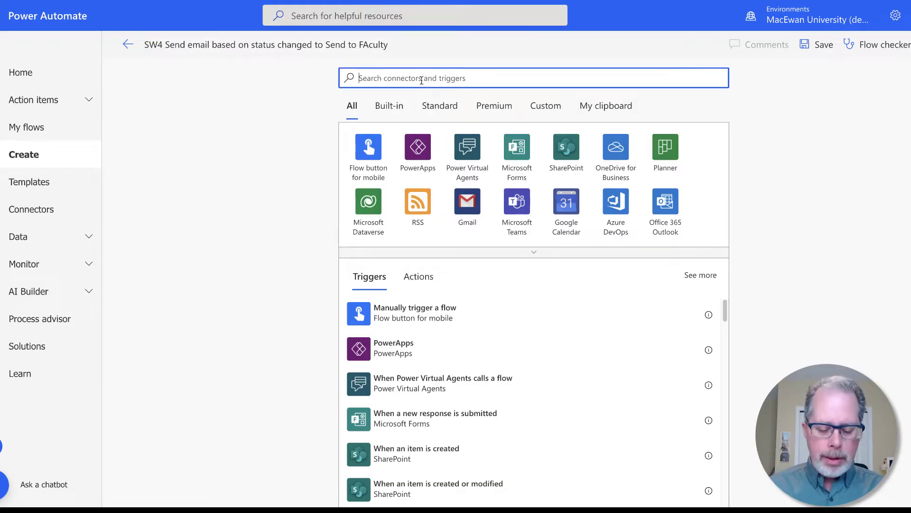
{"action": "type", "text": "share"}
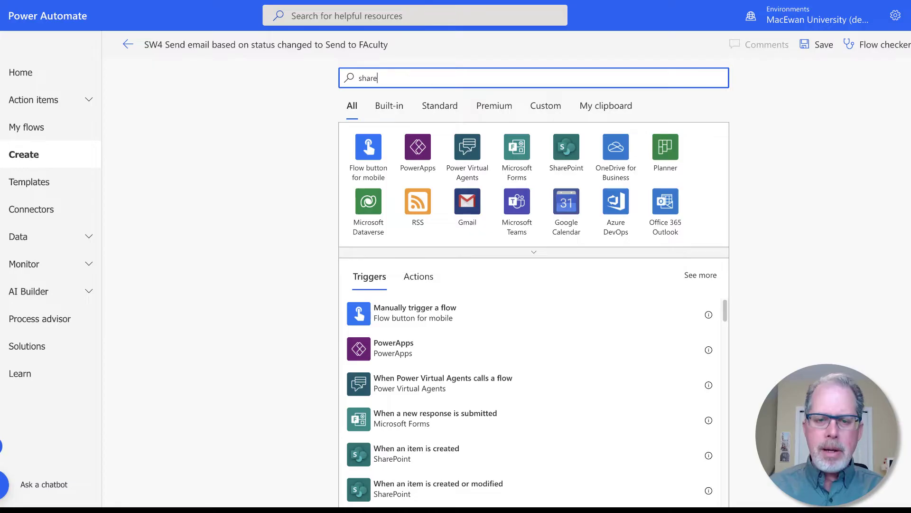
{"action": "type", "text": "point"}
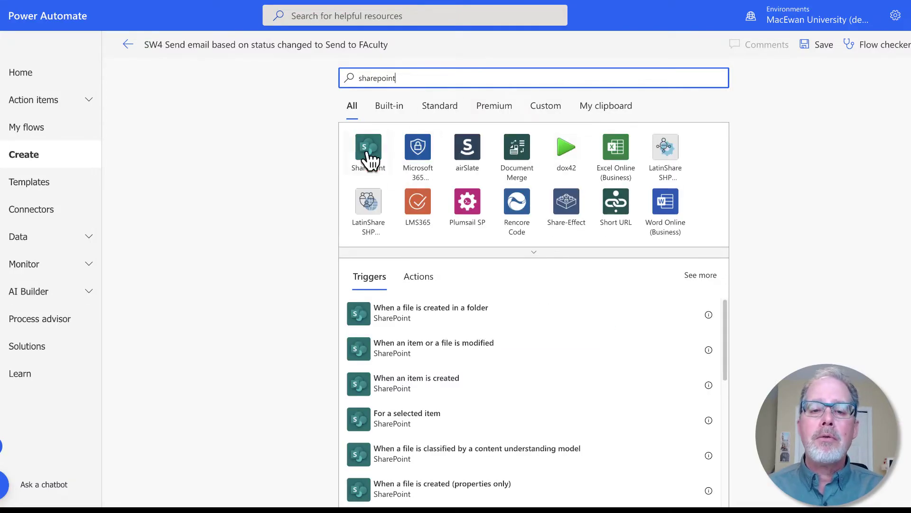
{"action": "left_click", "coordinate": [368, 152]}
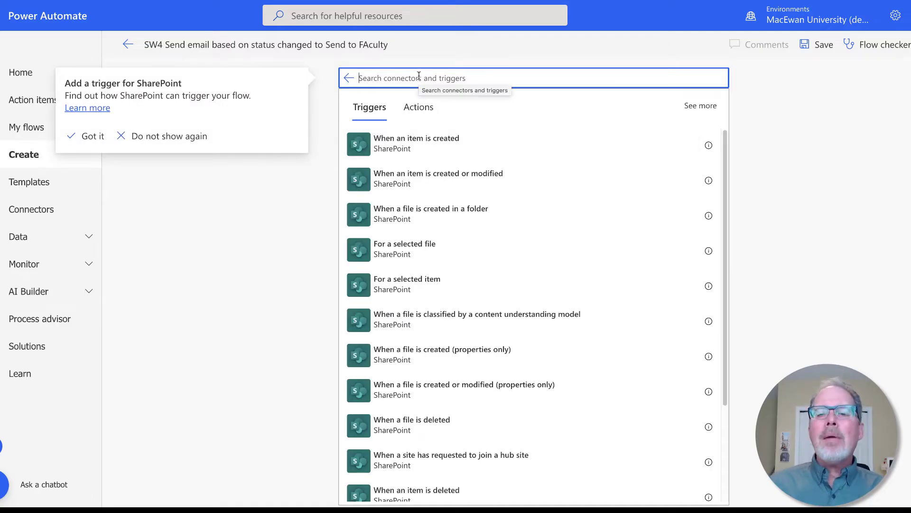
{"action": "type", "text": "whe"}
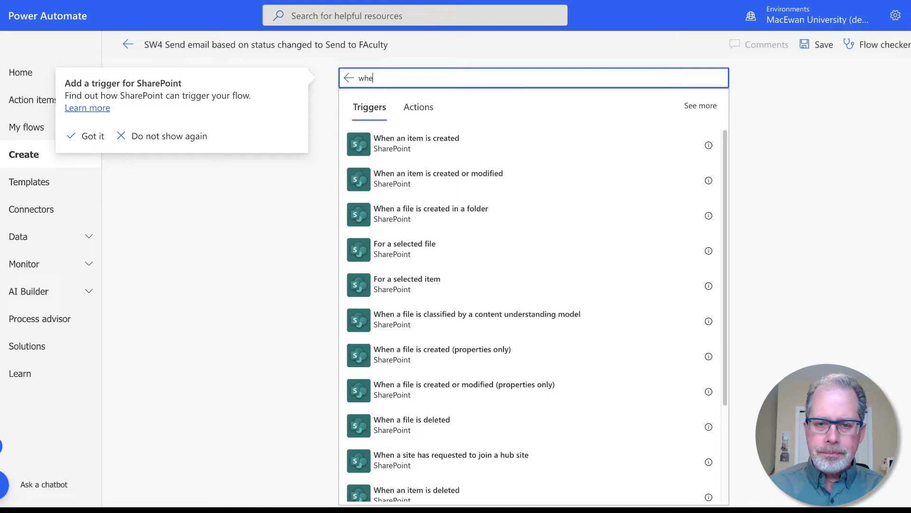
{"action": "type", "text": "n and "}
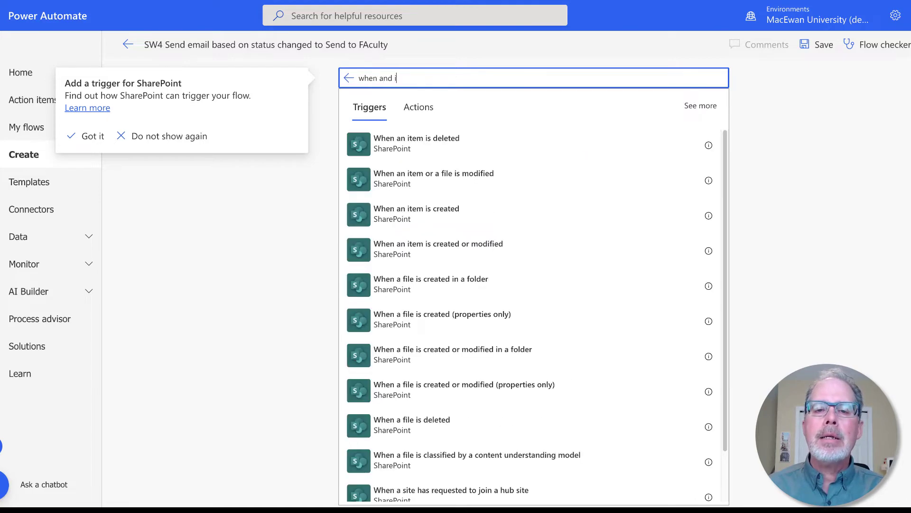
{"action": "type", "text": "item or "}
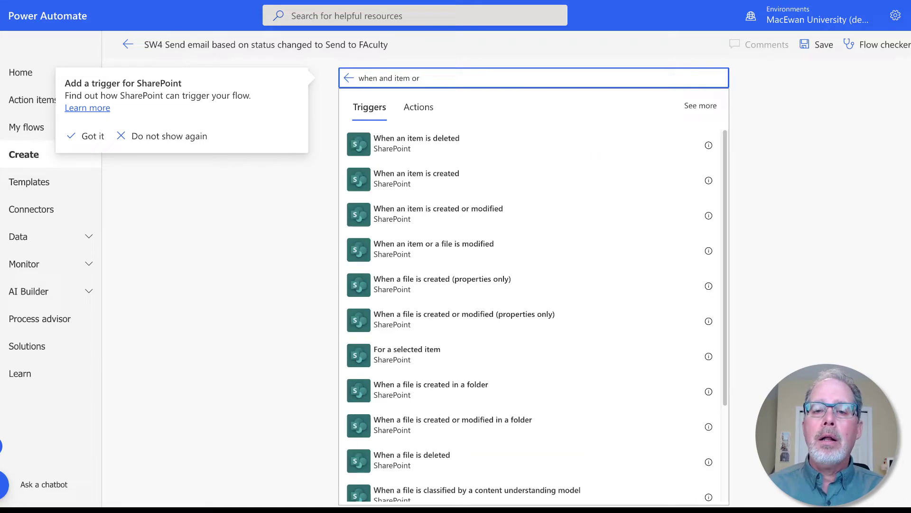
{"action": "type", "text": "file"}
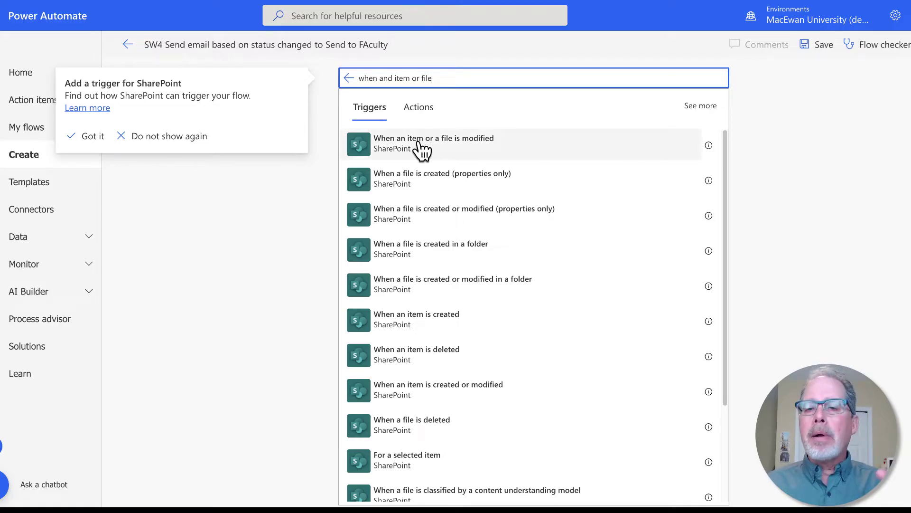
{"action": "left_click", "coordinate": [443, 146]}
{"action": "left_click", "coordinate": [443, 145]}
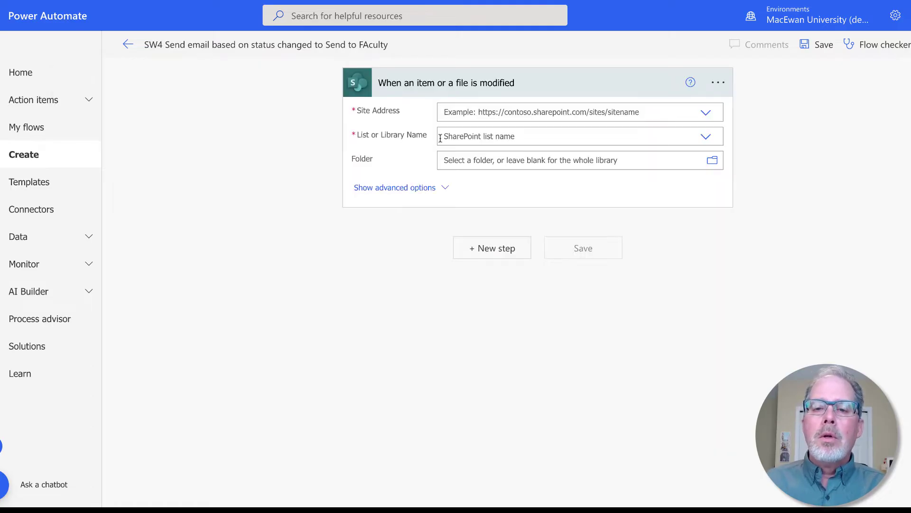
Point the trigger at the Social Work 1 library on the Power Automate Training site.
{"action": "left_click", "coordinate": [713, 118]}
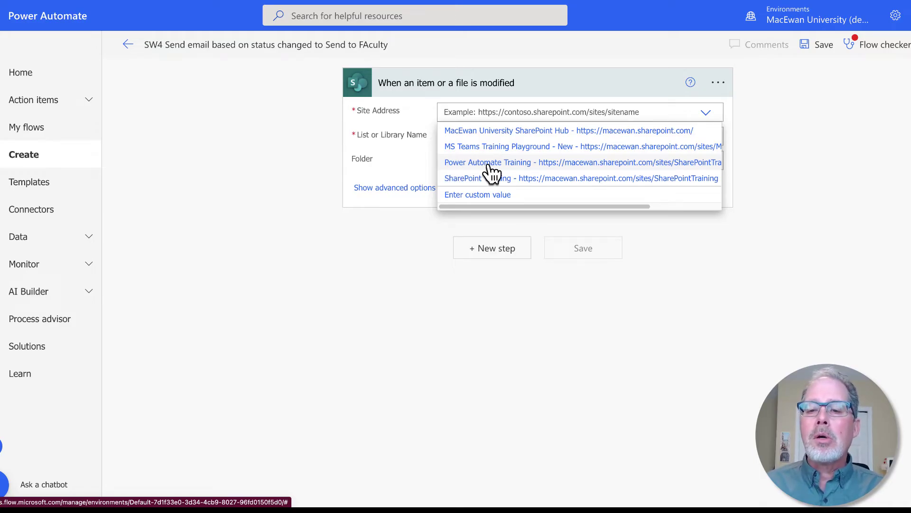
{"action": "left_click", "coordinate": [491, 165]}
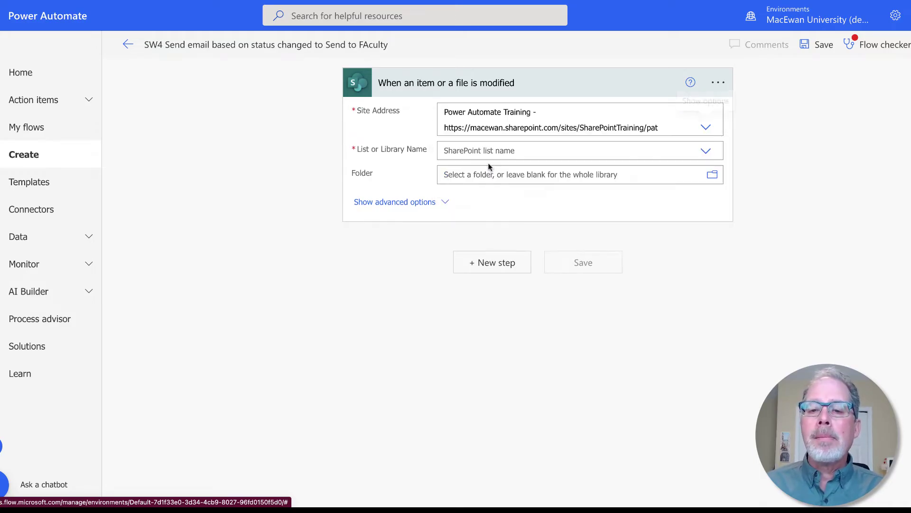
{"action": "left_click", "coordinate": [707, 152]}
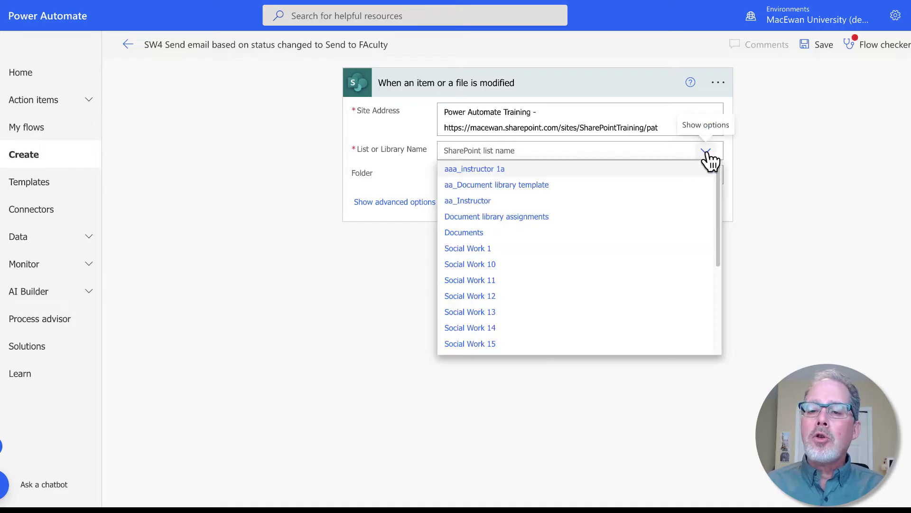
{"action": "left_click", "coordinate": [486, 253]}
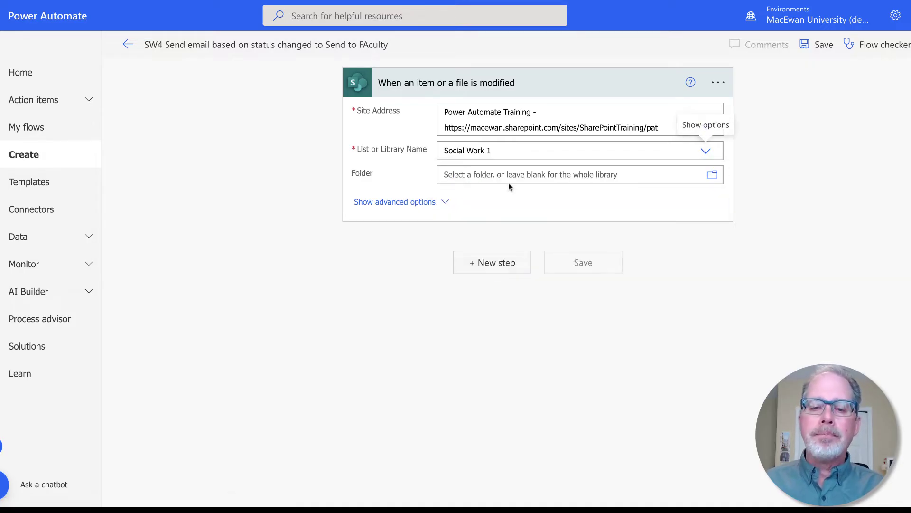
{"action": "left_click", "coordinate": [502, 263]}
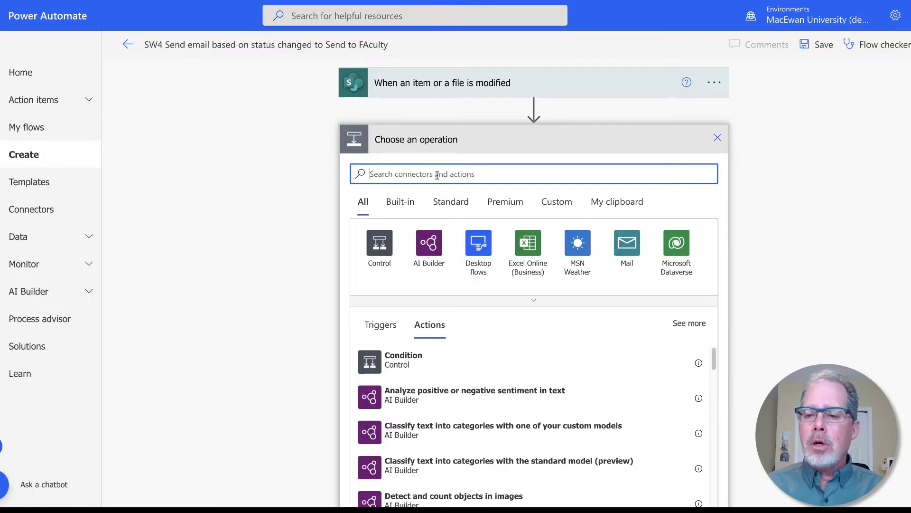
{"action": "type", "text": "share"}
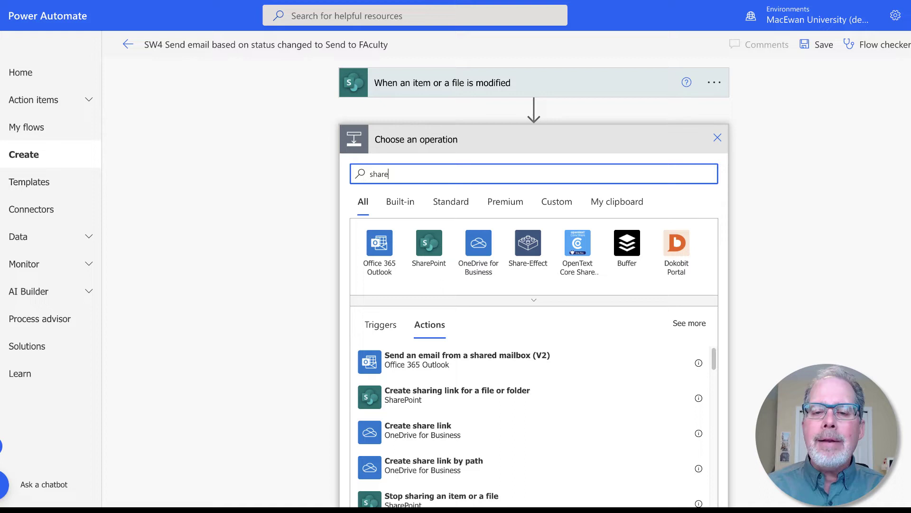
{"action": "type", "text": "po"}
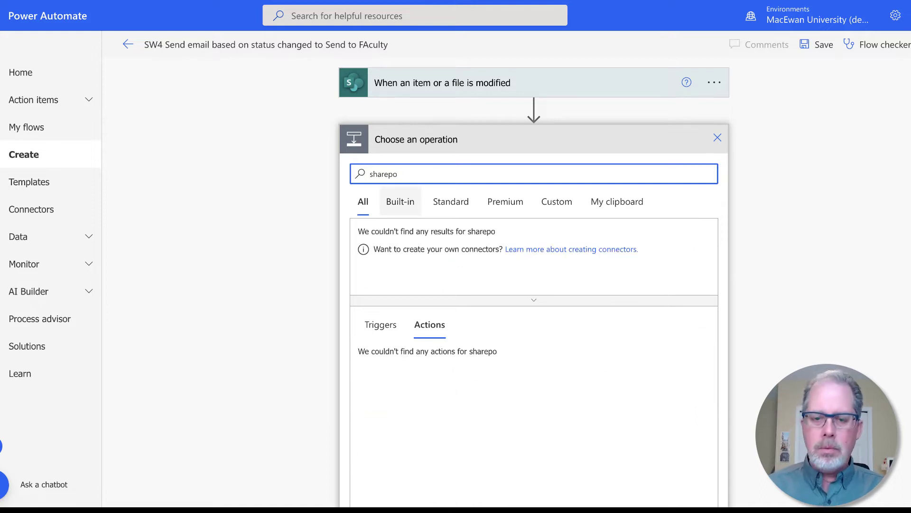
Add a SharePoint 'Get changes for an item or a file' action for Power Automate Training's Social Work 1.
{"action": "left_click", "coordinate": [378, 246]}
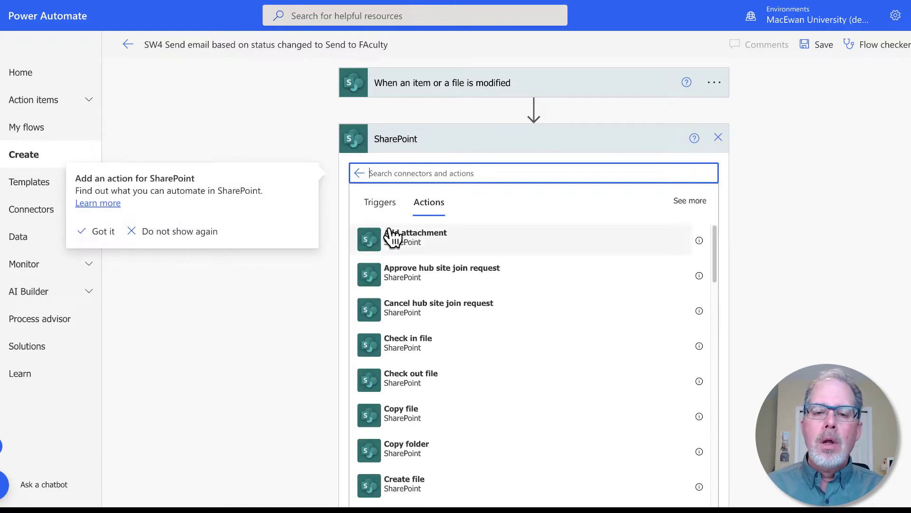
{"action": "type", "text": "get"}
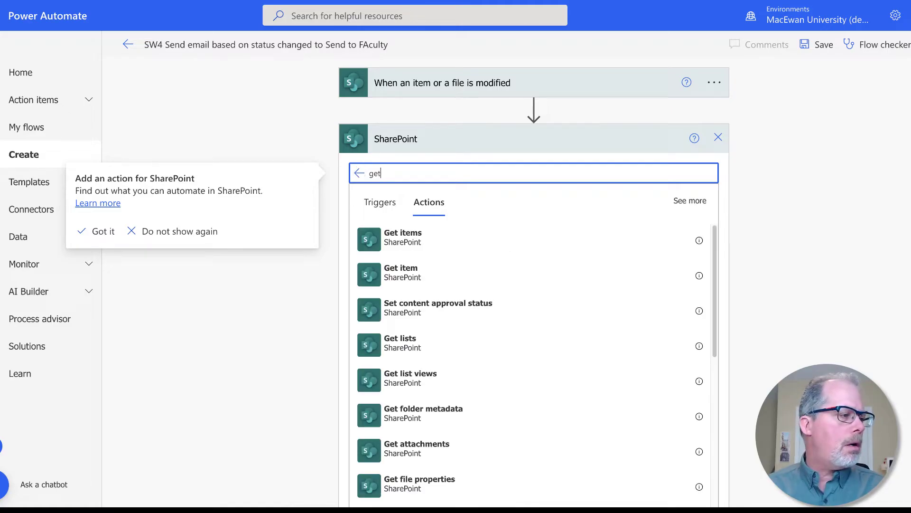
{"action": "type", "text": " change"}
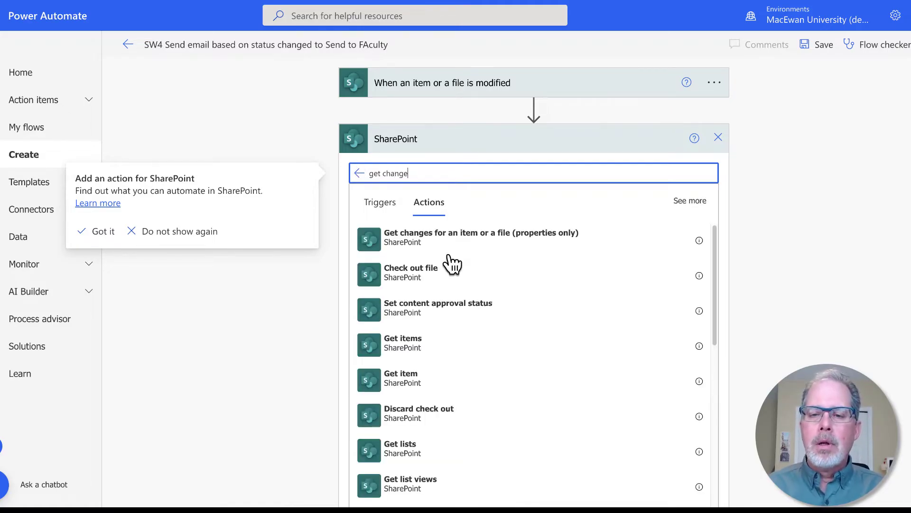
{"action": "left_click", "coordinate": [475, 244]}
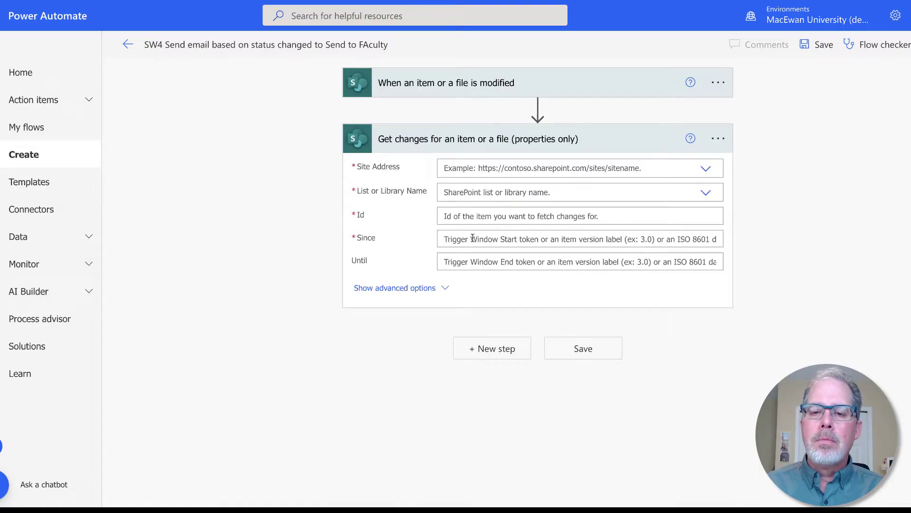
{"action": "left_click", "coordinate": [707, 172]}
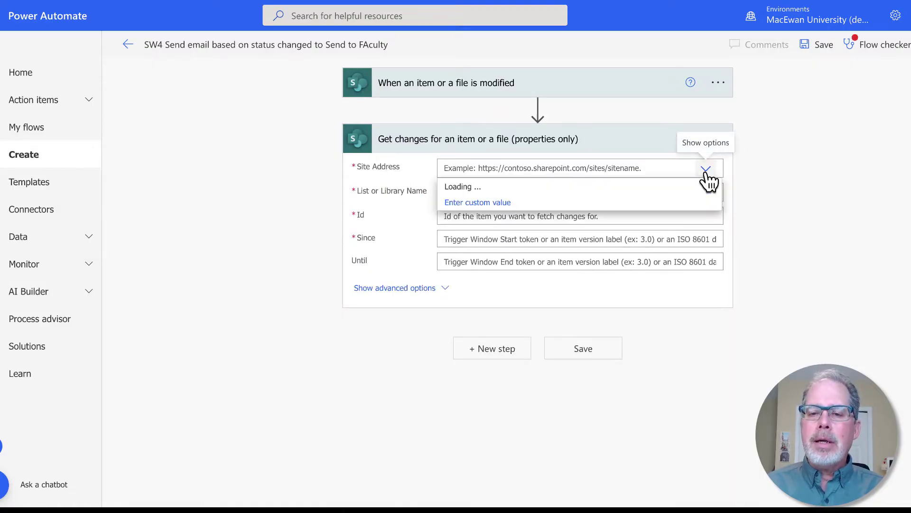
{"action": "left_click", "coordinate": [496, 218]}
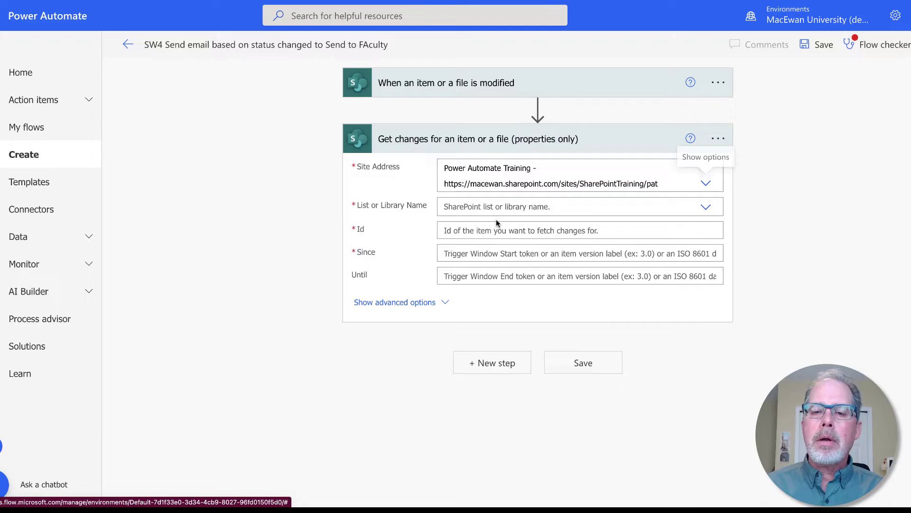
{"action": "left_click", "coordinate": [704, 208]}
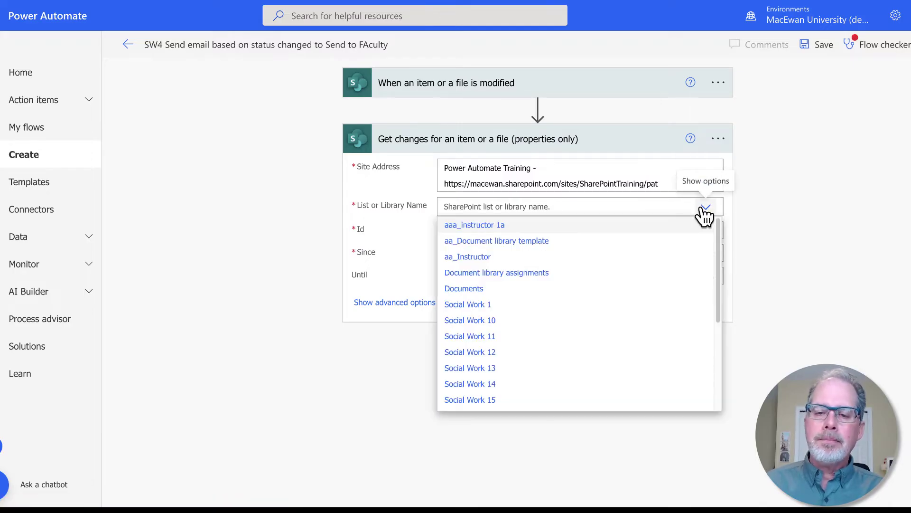
{"action": "left_click", "coordinate": [468, 305]}
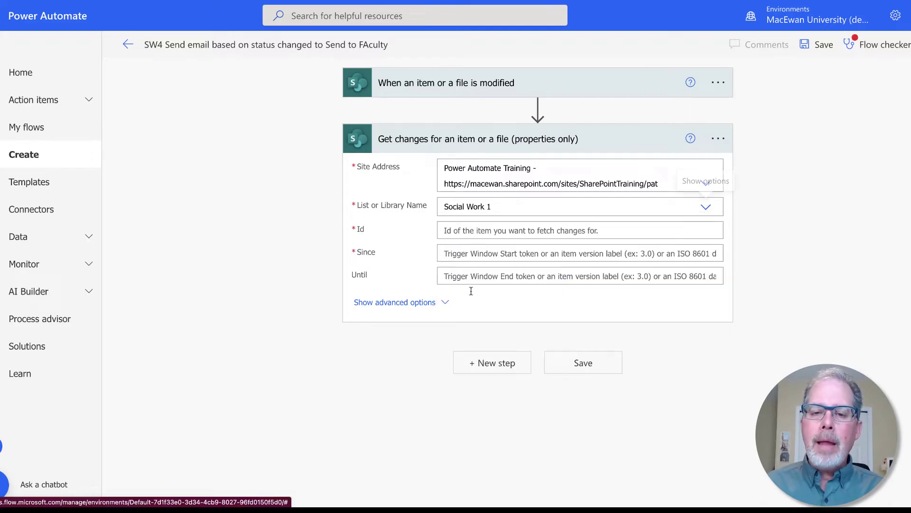
Set Id to ID, Since to Trigger Window Start Token, and Until to Trigger Window End Token.
{"action": "left_click", "coordinate": [502, 232]}
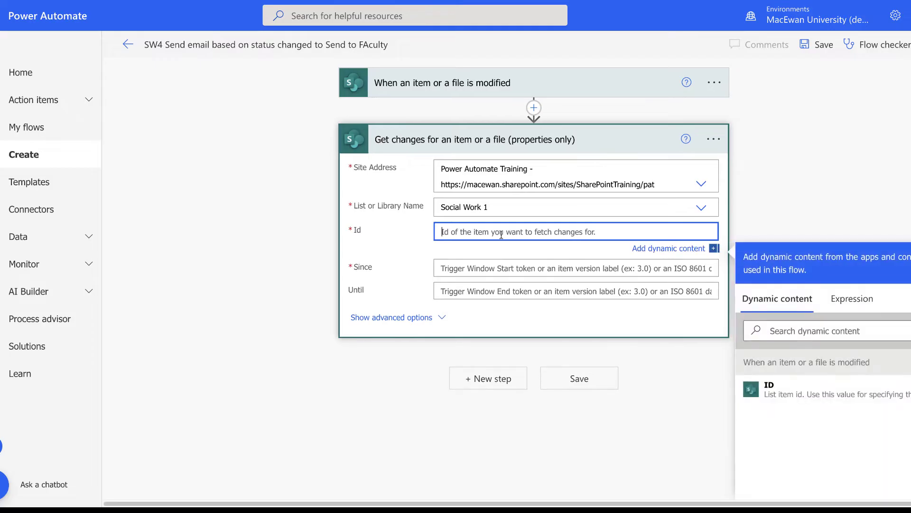
{"action": "left_click", "coordinate": [844, 404]}
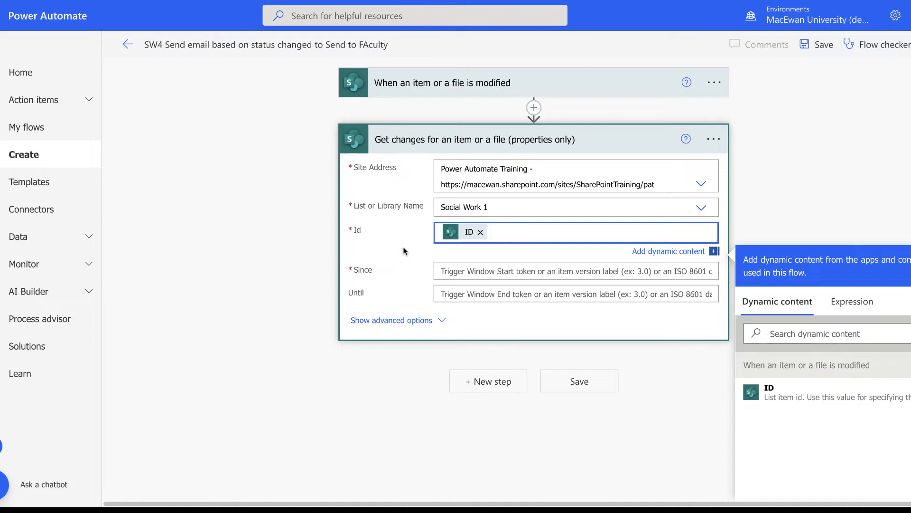
{"action": "left_click", "coordinate": [470, 276]}
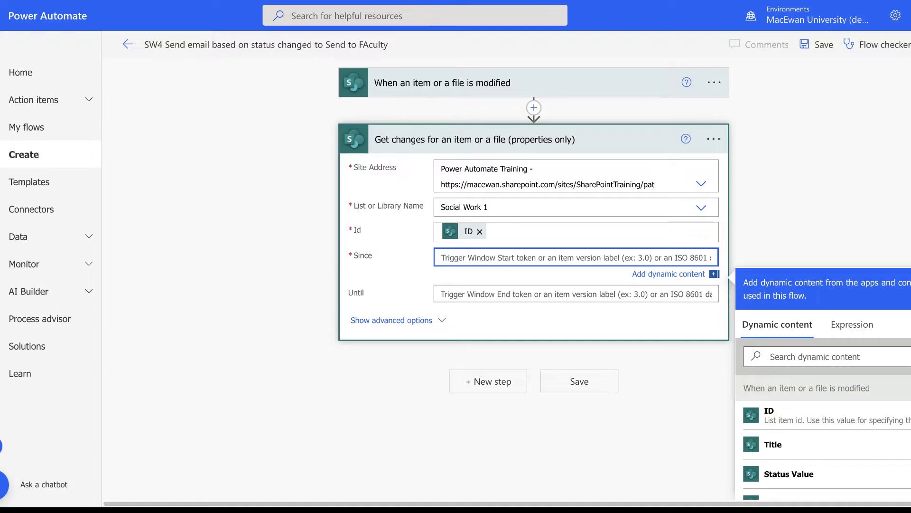
{"action": "left_click", "coordinate": [789, 355]}
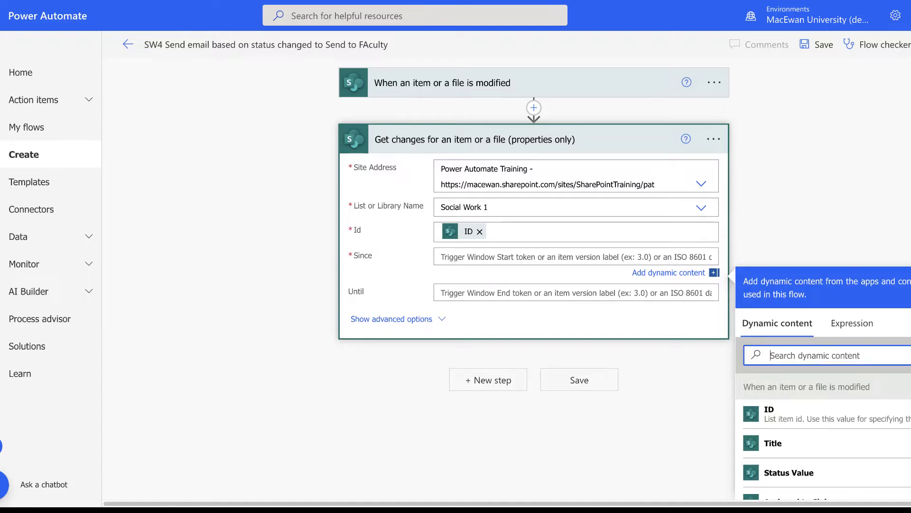
{"action": "type", "text": "treigg"}
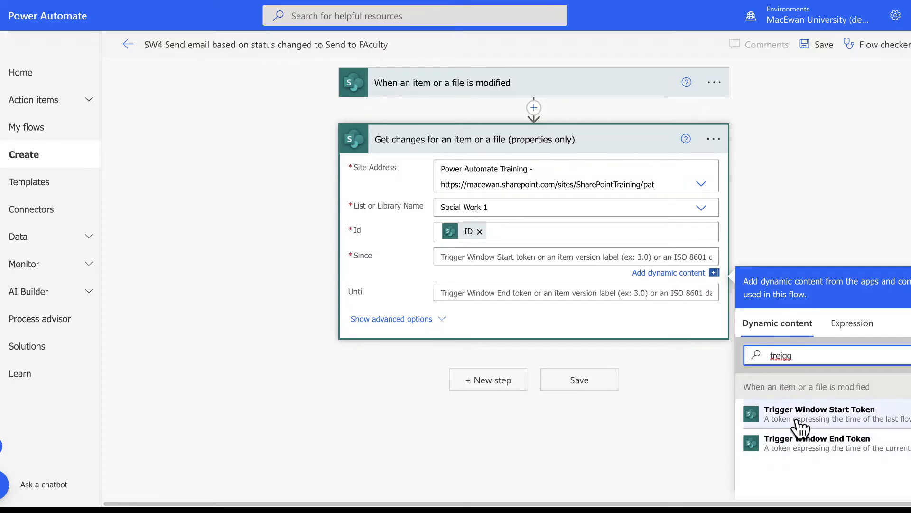
{"action": "mouse_move", "coordinate": [819, 413]}
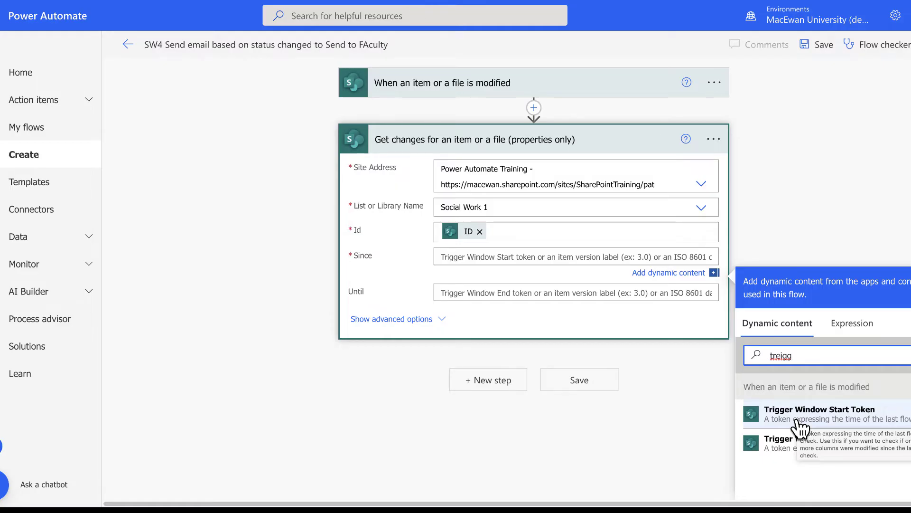
{"action": "left_click", "coordinate": [798, 420]}
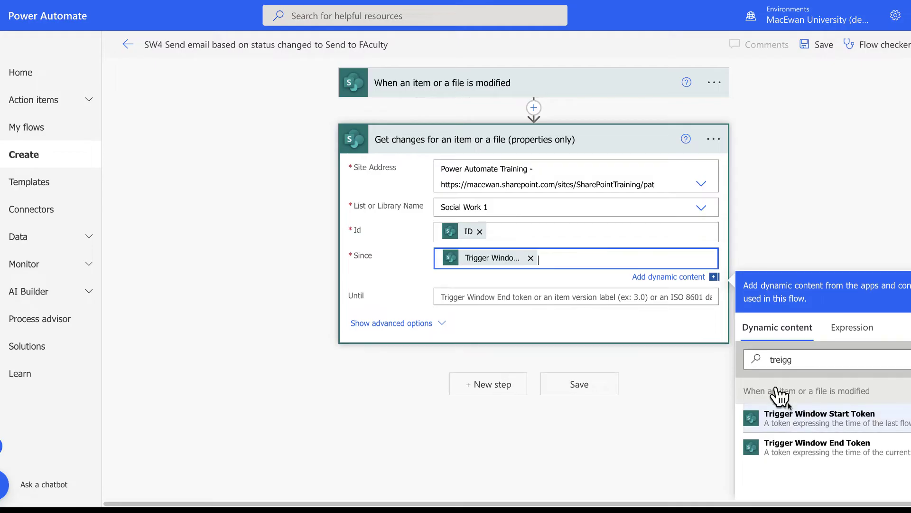
{"action": "left_click", "coordinate": [482, 298]}
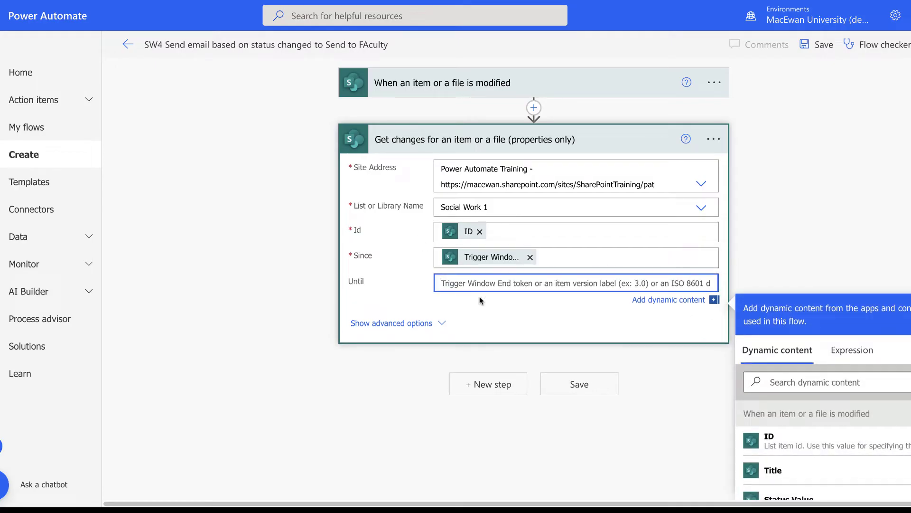
{"action": "left_click", "coordinate": [781, 381]}
{"action": "type", "text": "tr"}
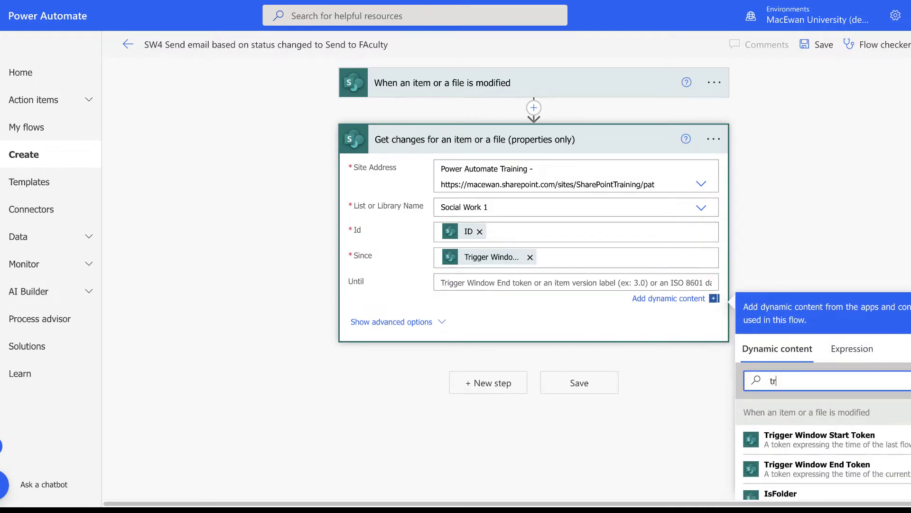
{"action": "type", "text": "igger"}
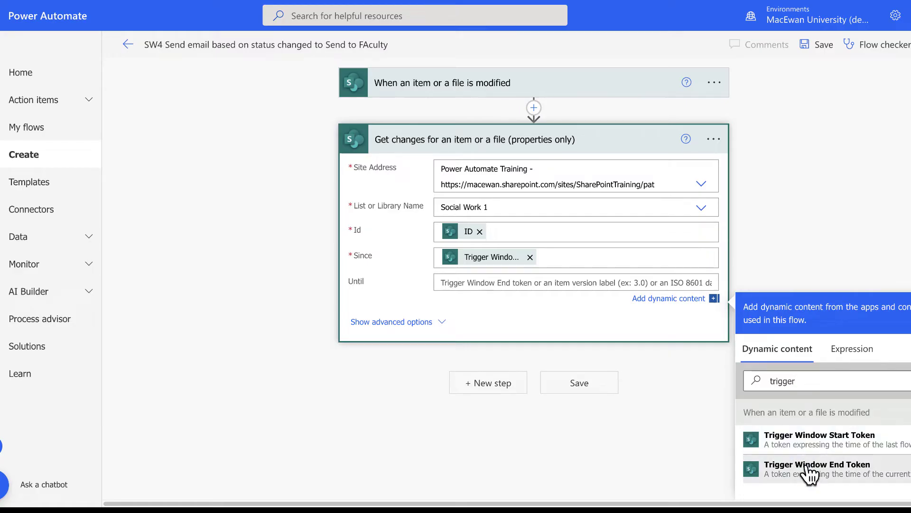
{"action": "left_click", "coordinate": [812, 465]}
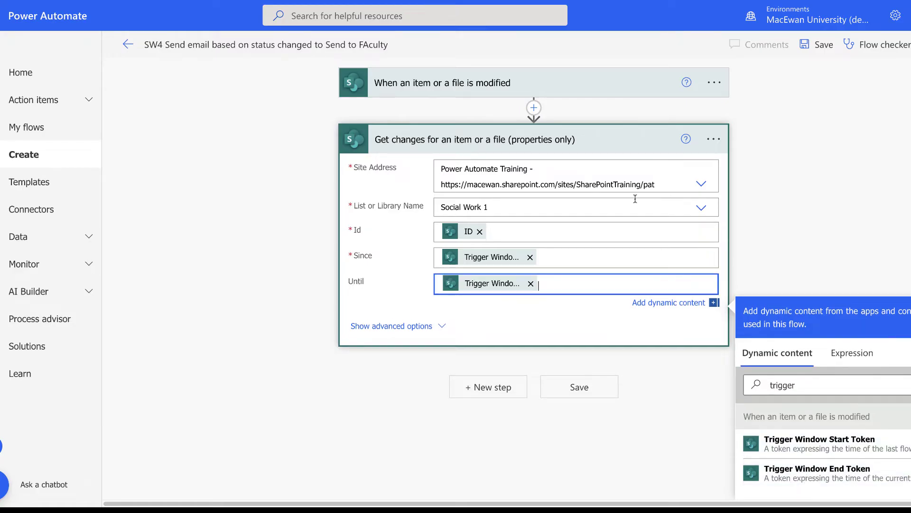
{"action": "left_click", "coordinate": [496, 391]}
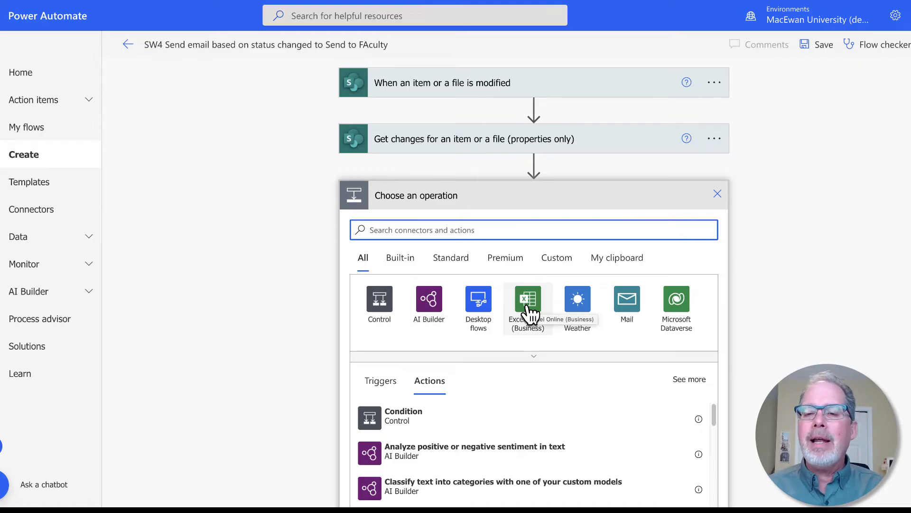
Add a Control Condition step after the Get changes action.
{"action": "left_click", "coordinate": [385, 304]}
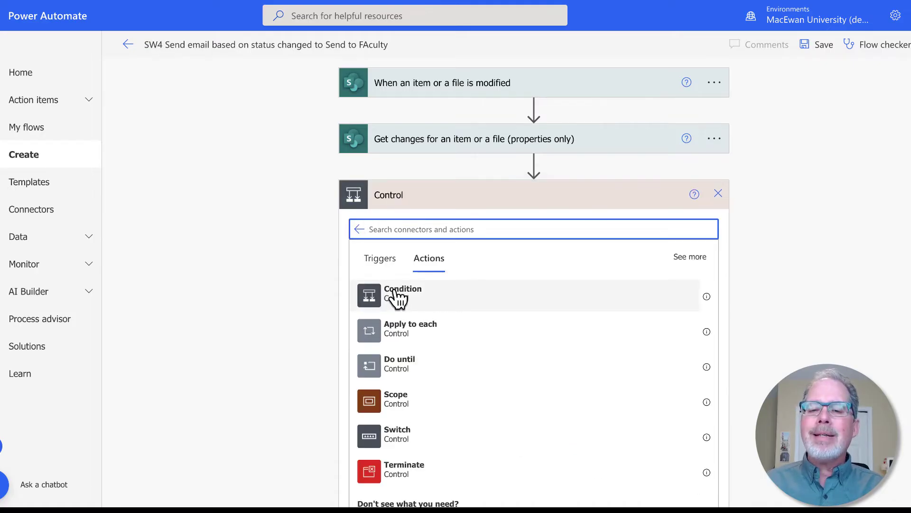
{"action": "left_click", "coordinate": [395, 291]}
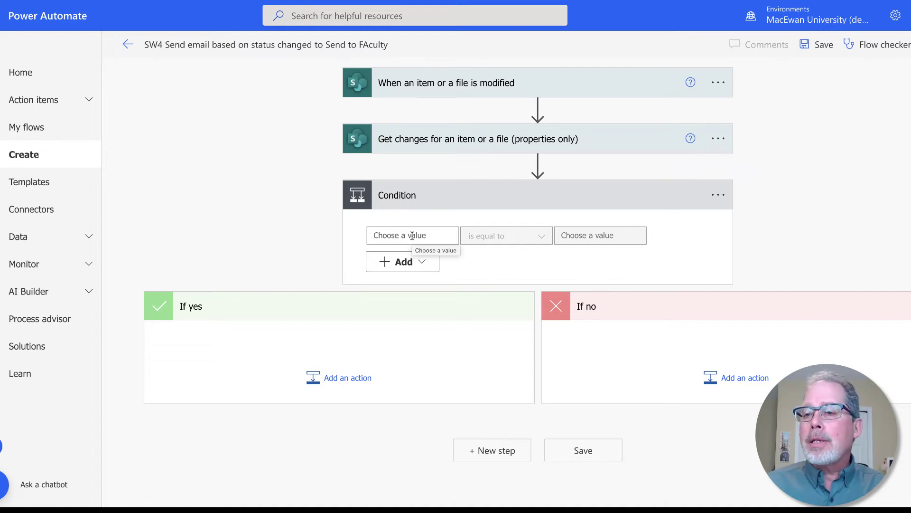
Make the condition test Status Value is equal to 'Send to faculty'.
{"action": "left_click", "coordinate": [412, 236]}
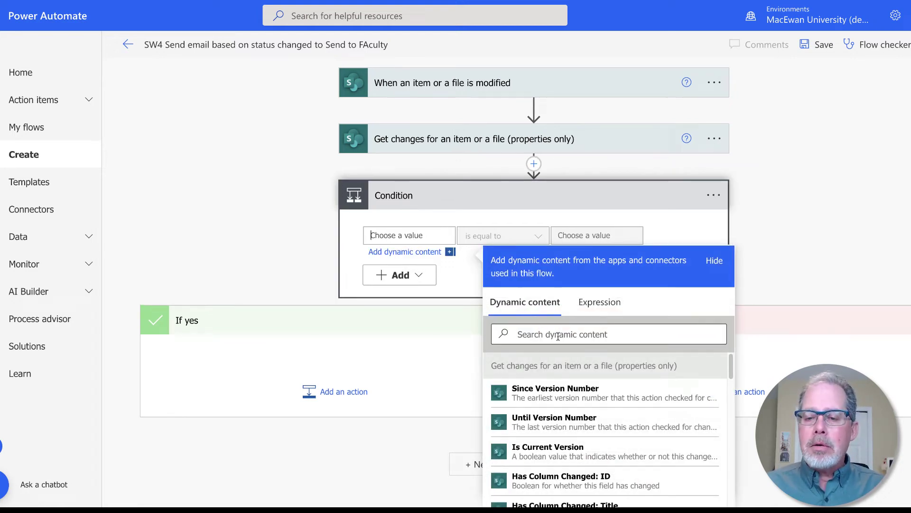
{"action": "type", "text": "sta"}
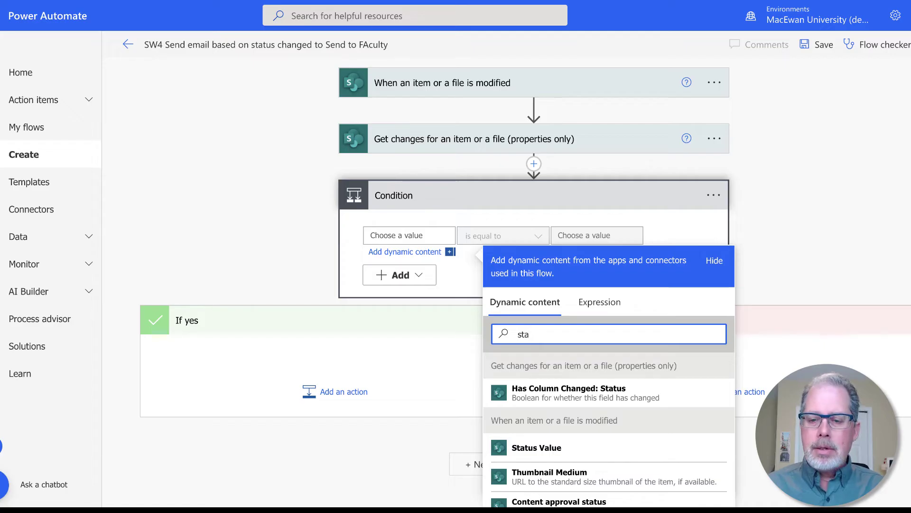
{"action": "type", "text": "tus"}
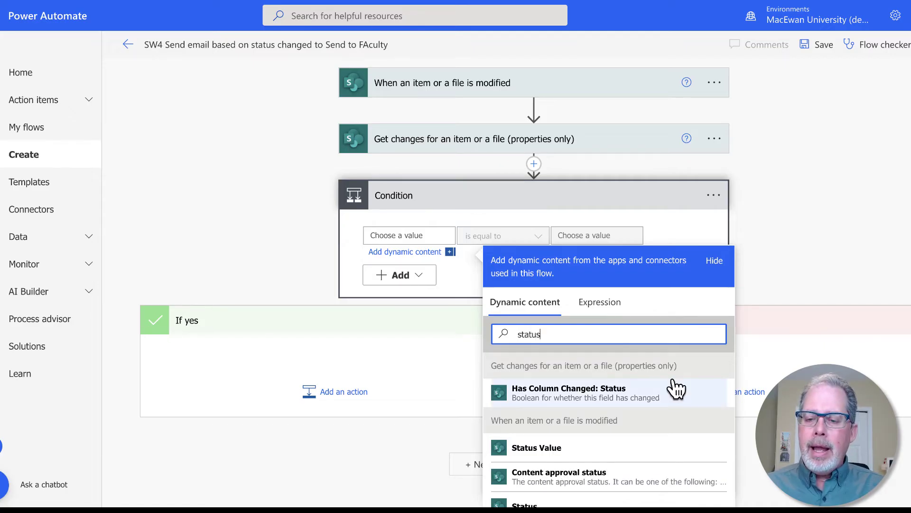
{"action": "scroll", "coordinate": [676, 387], "scroll_direction": "down", "scroll_amount": 2}
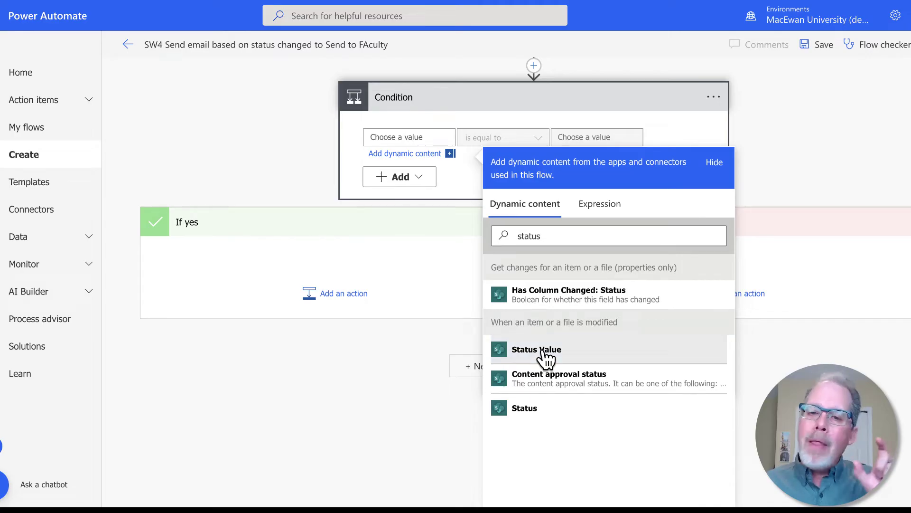
{"action": "left_click", "coordinate": [545, 356]}
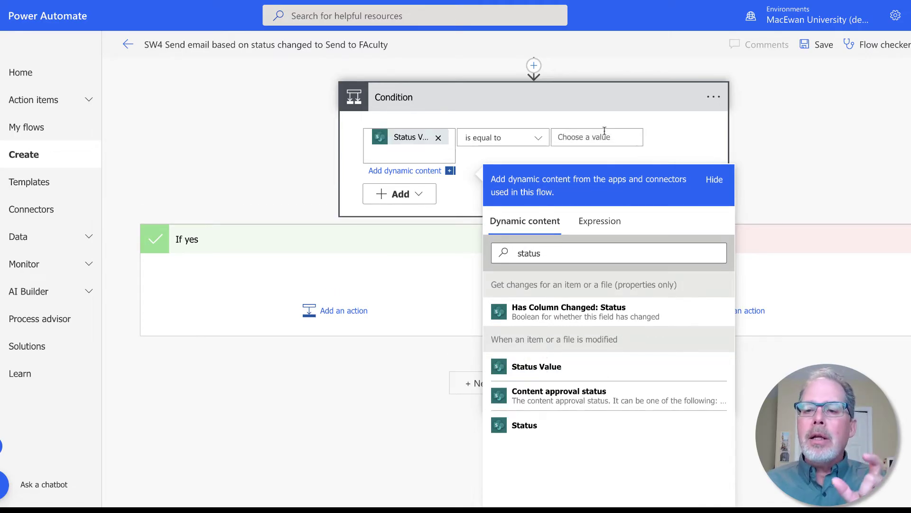
{"action": "left_click", "coordinate": [581, 137]}
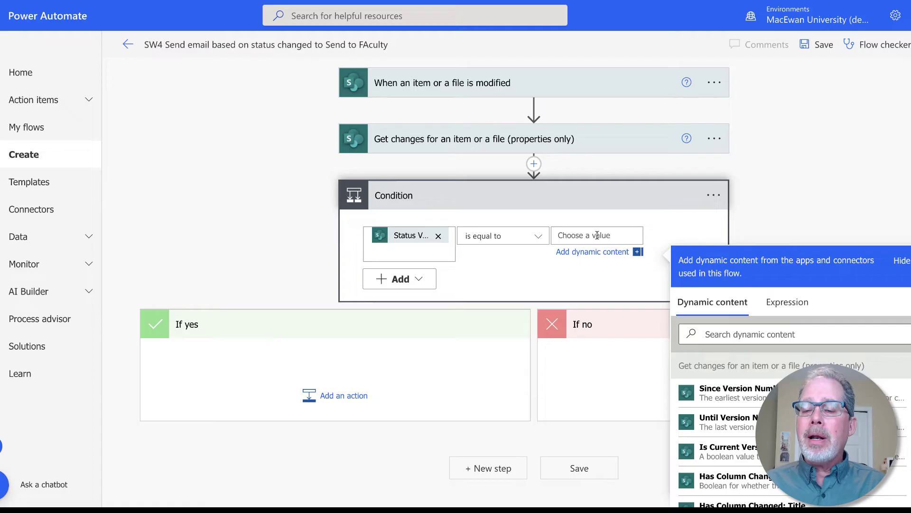
{"action": "type", "text": "Send to faculty"}
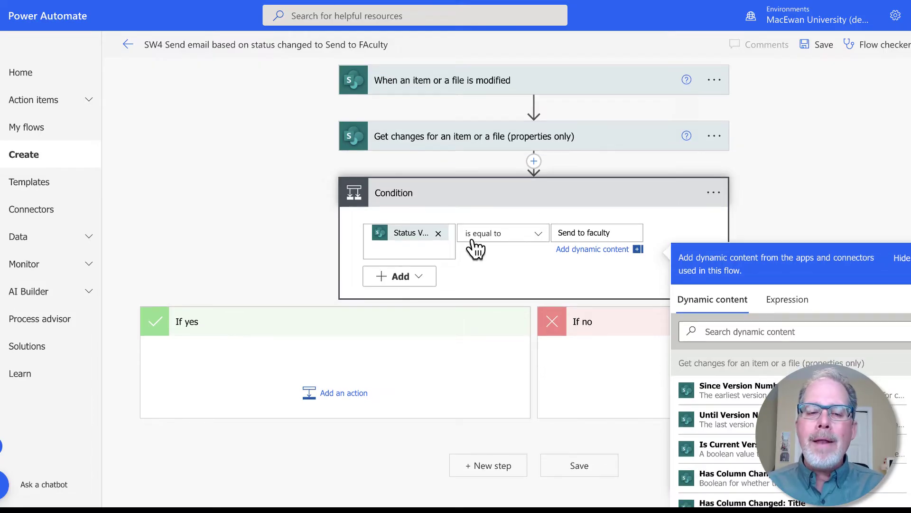
{"action": "scroll", "coordinate": [475, 247], "scroll_direction": "down", "scroll_amount": 1}
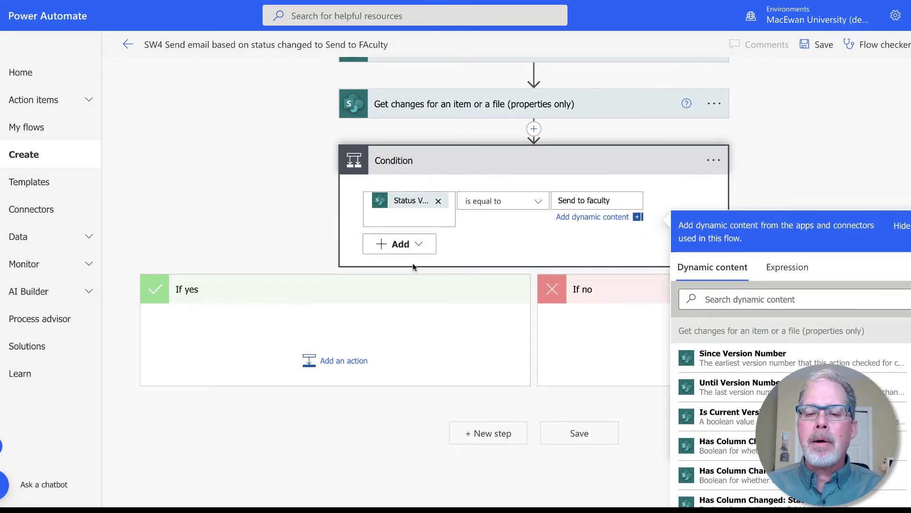
{"action": "scroll", "coordinate": [412, 265], "scroll_direction": "down", "scroll_amount": 2}
{"action": "left_click", "coordinate": [337, 302]}
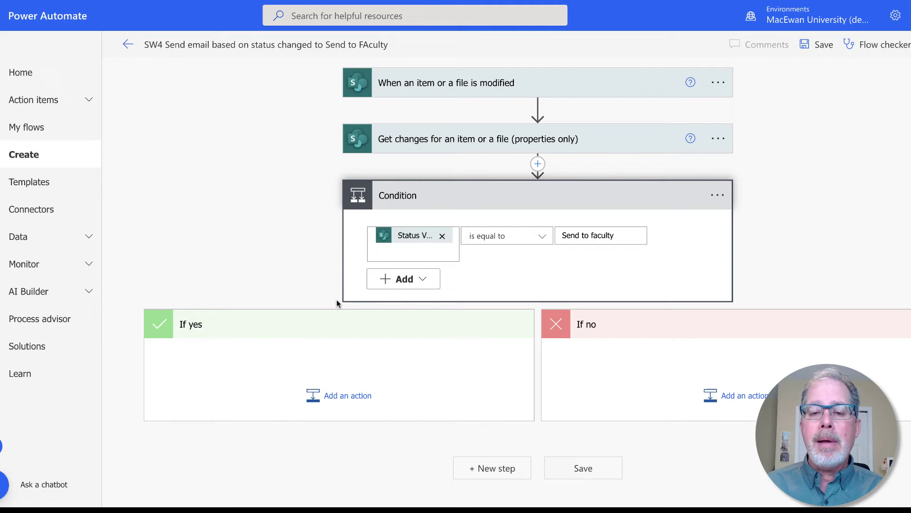
Add Office 365 Outlook's Send an email (V2) action under If yes.
{"action": "left_click", "coordinate": [340, 398]}
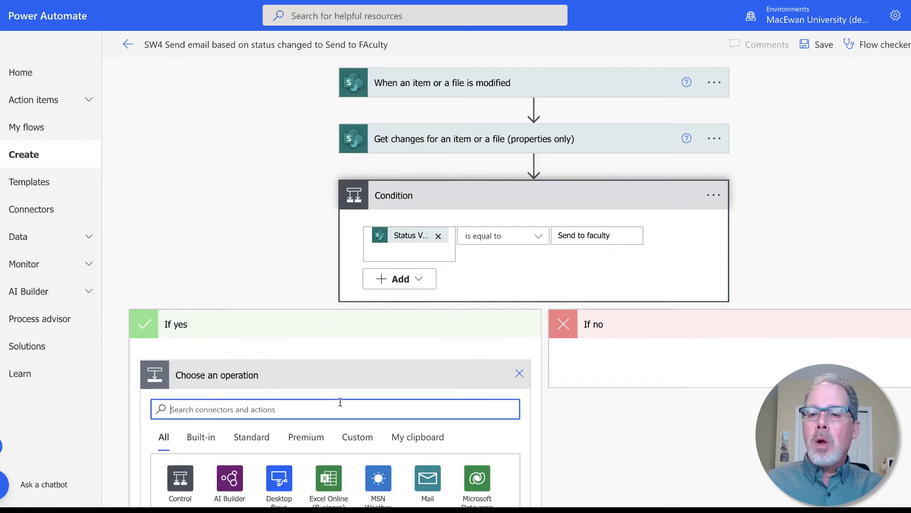
{"action": "scroll", "coordinate": [373, 379], "scroll_direction": "down", "scroll_amount": 4}
{"action": "scroll", "coordinate": [373, 377], "scroll_direction": "down", "scroll_amount": 2}
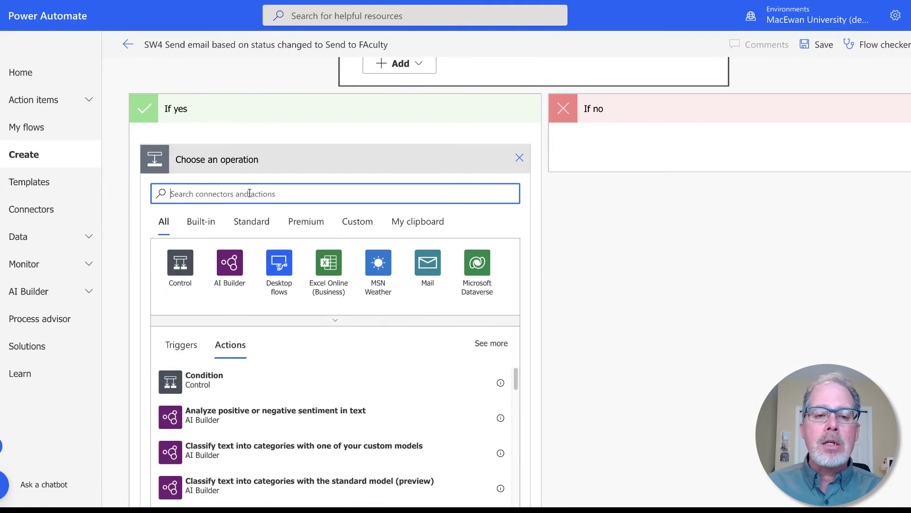
{"action": "type", "text": "outlo"}
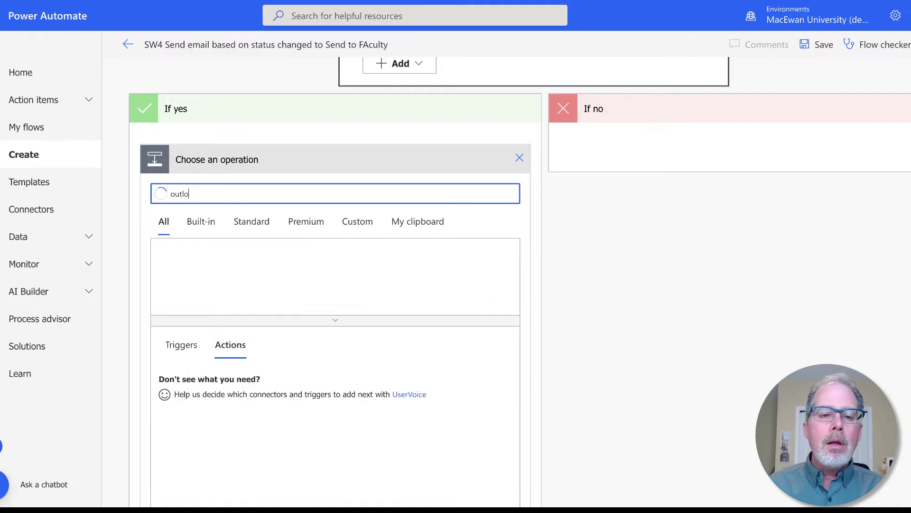
{"action": "type", "text": "o"}
{"action": "left_click", "coordinate": [187, 280]}
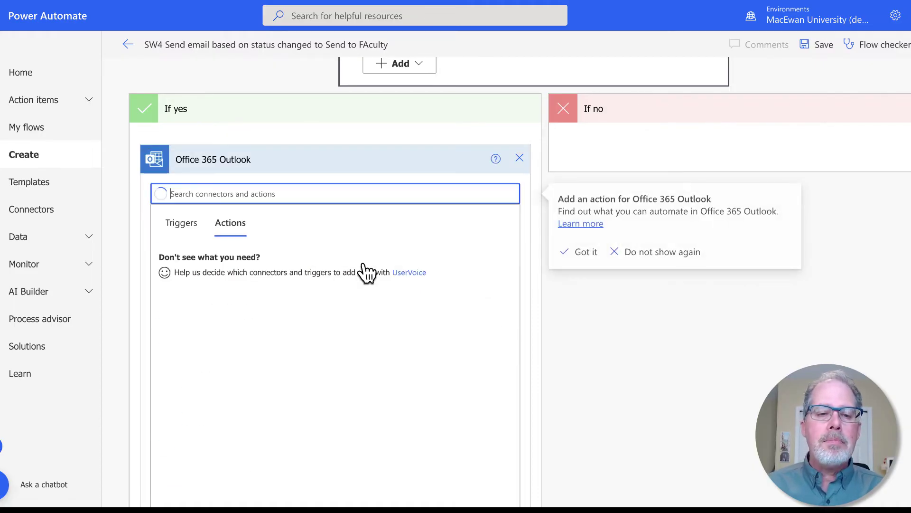
{"action": "scroll", "coordinate": [366, 272], "scroll_direction": "down", "scroll_amount": 1}
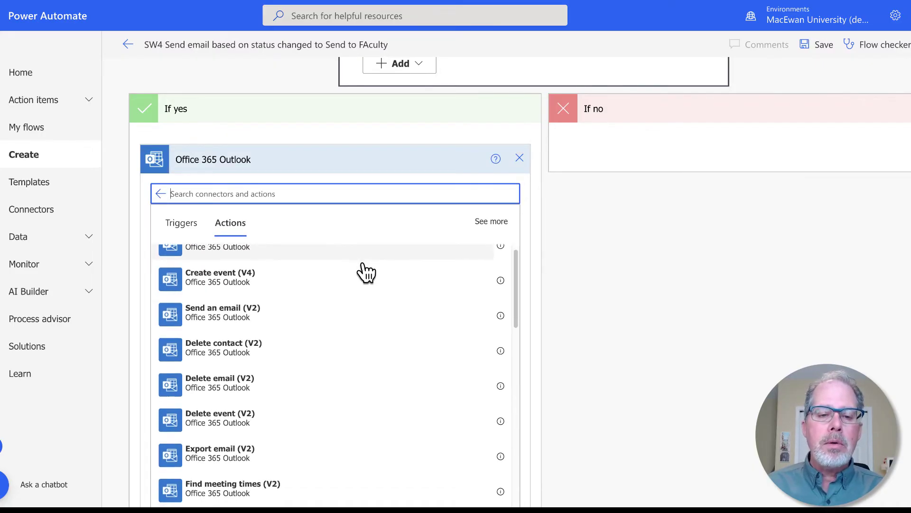
{"action": "left_click", "coordinate": [249, 319]}
Set the email's To field to the modified item's Assigned to Email value.
{"action": "left_click", "coordinate": [330, 242]}
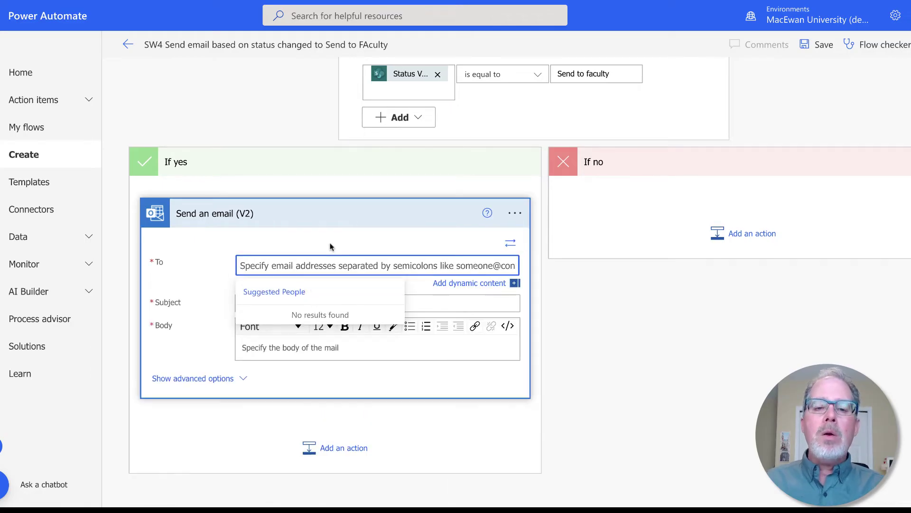
{"action": "left_click", "coordinate": [515, 283]}
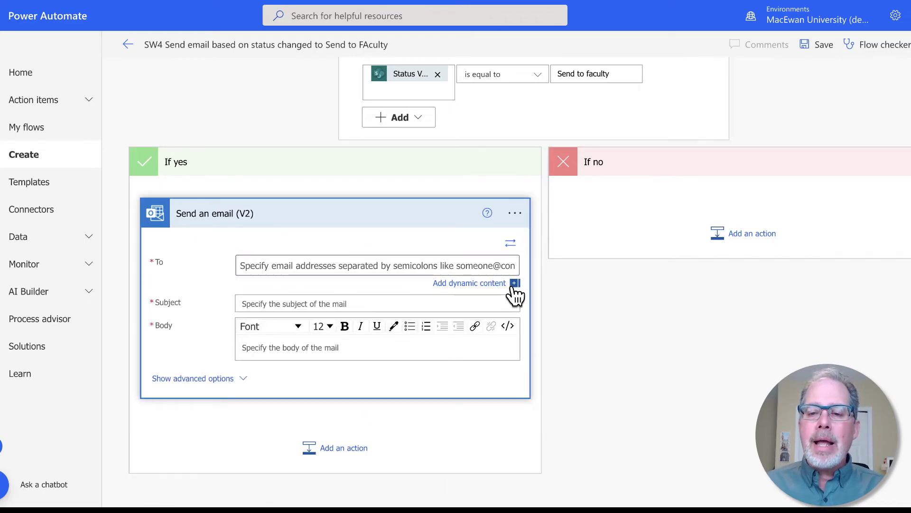
{"action": "left_click", "coordinate": [647, 363]}
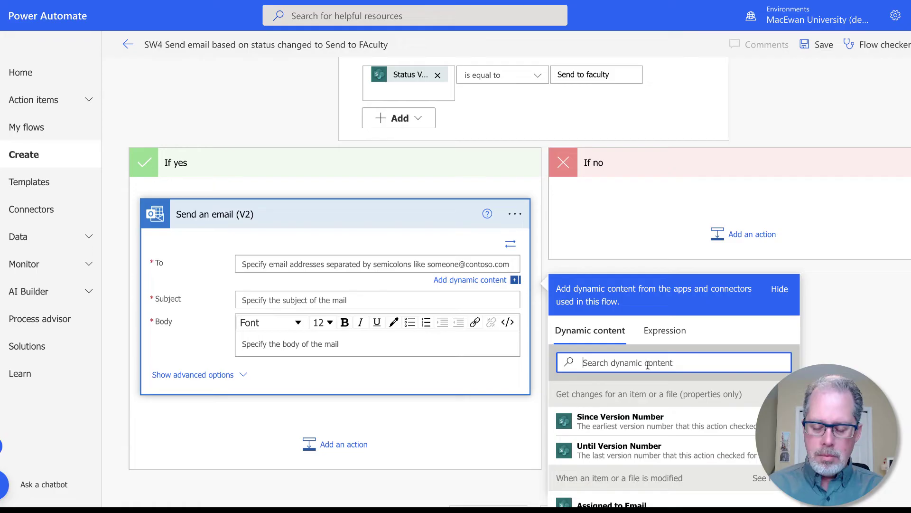
{"action": "type", "text": "name"}
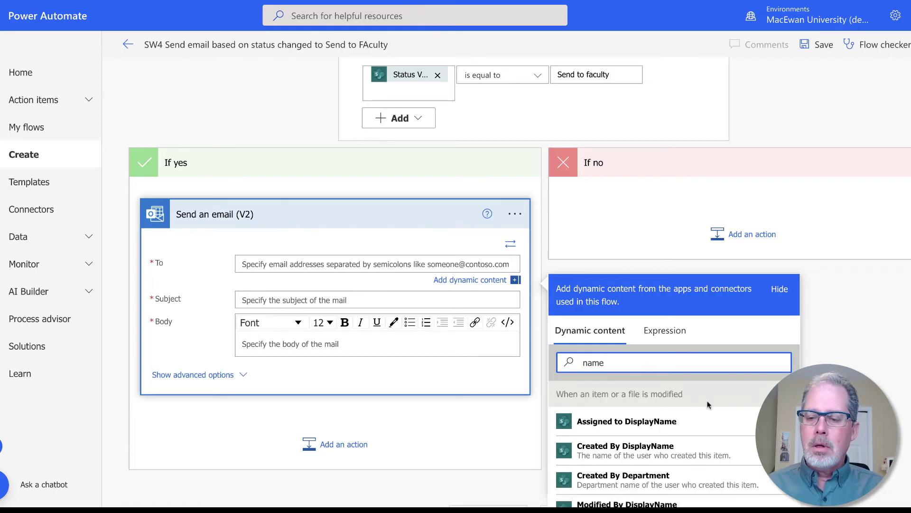
{"action": "scroll", "coordinate": [708, 405], "scroll_direction": "down", "scroll_amount": 2}
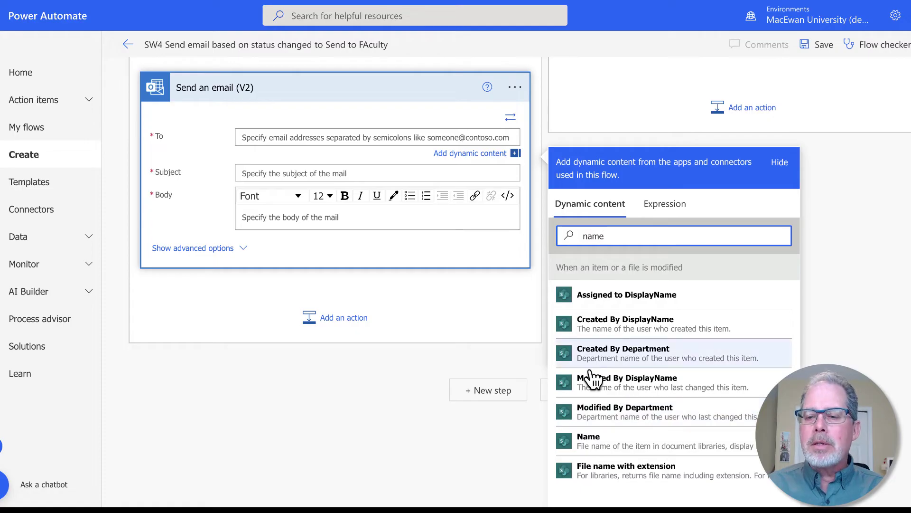
{"action": "double_click", "coordinate": [593, 236]}
{"action": "key", "text": "BackSpace"}
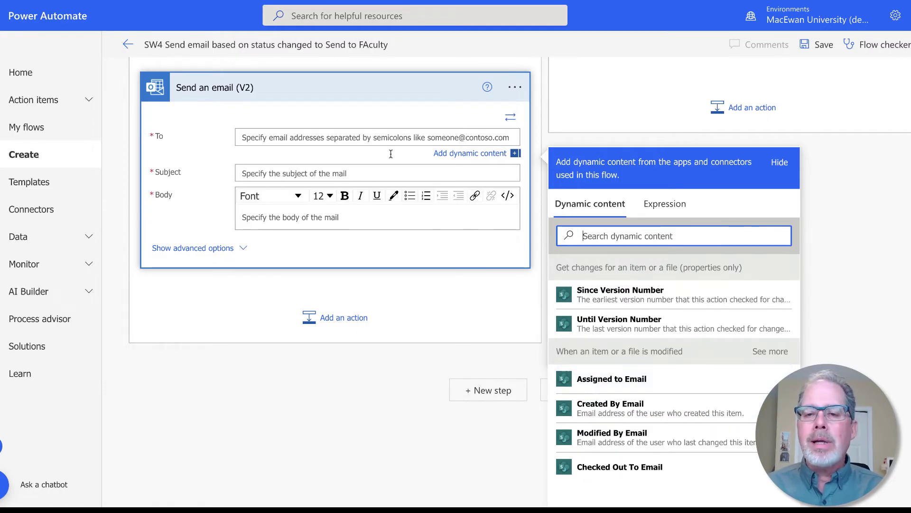
{"action": "left_click", "coordinate": [611, 386]}
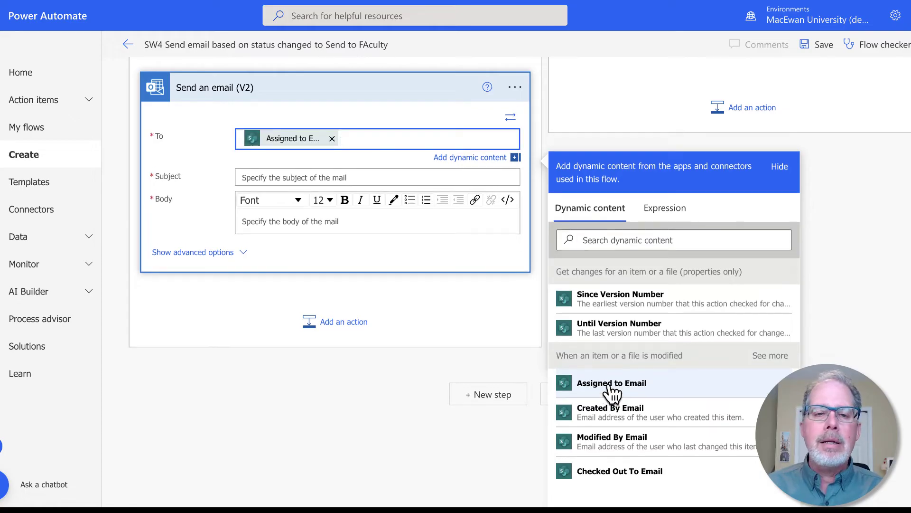
{"action": "left_click", "coordinate": [315, 180]}
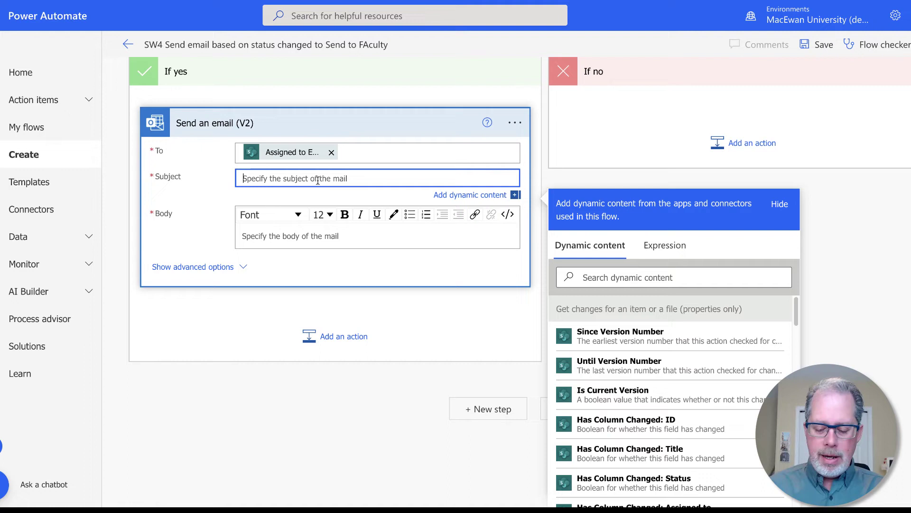
{"action": "type", "text": "Change your fi"}
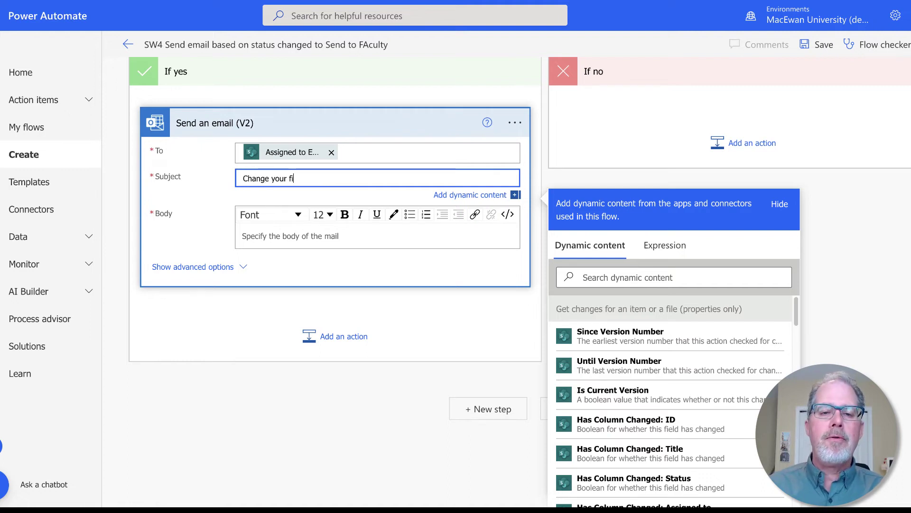
{"action": "type", "text": "le for :"}
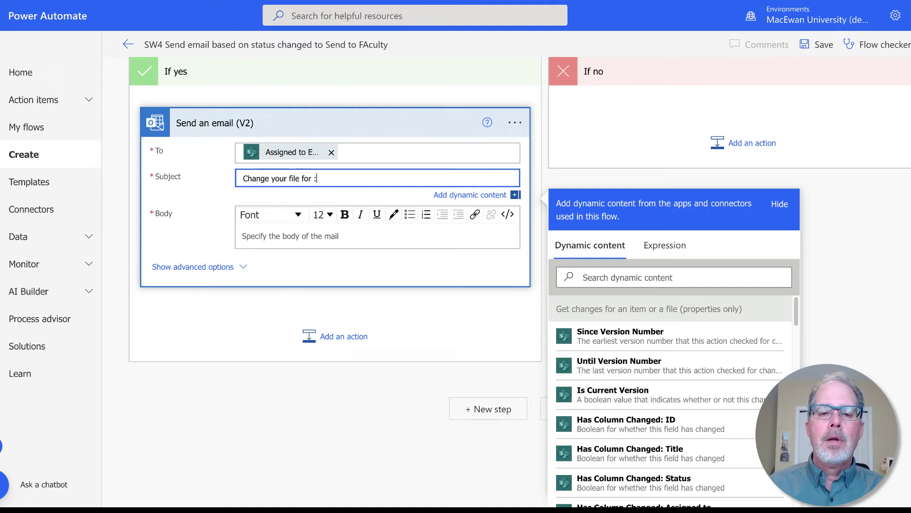
Add the file Name field to the subject after 'Change your file for :'.
{"action": "left_click", "coordinate": [583, 280]}
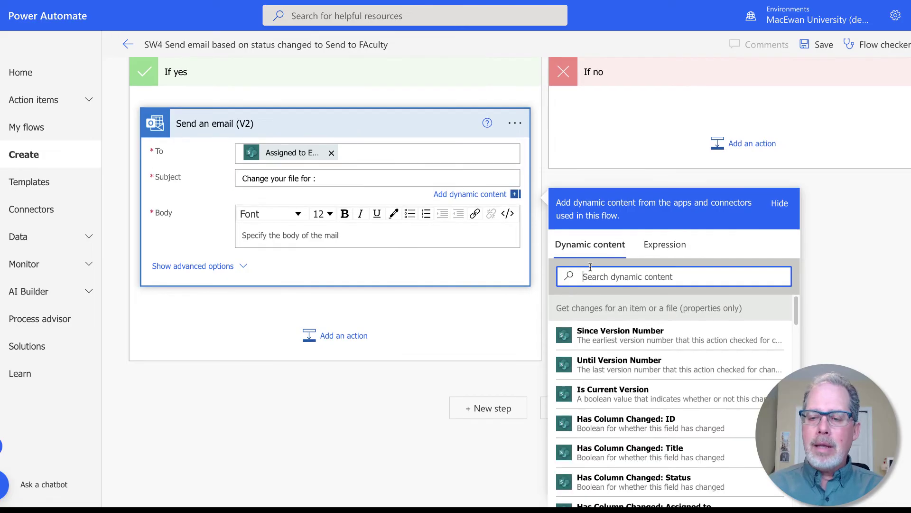
{"action": "type", "text": "anem"}
{"action": "key", "text": "BackSpace"}
{"action": "key", "text": "BackSpace"}
{"action": "key", "text": "BackSpace"}
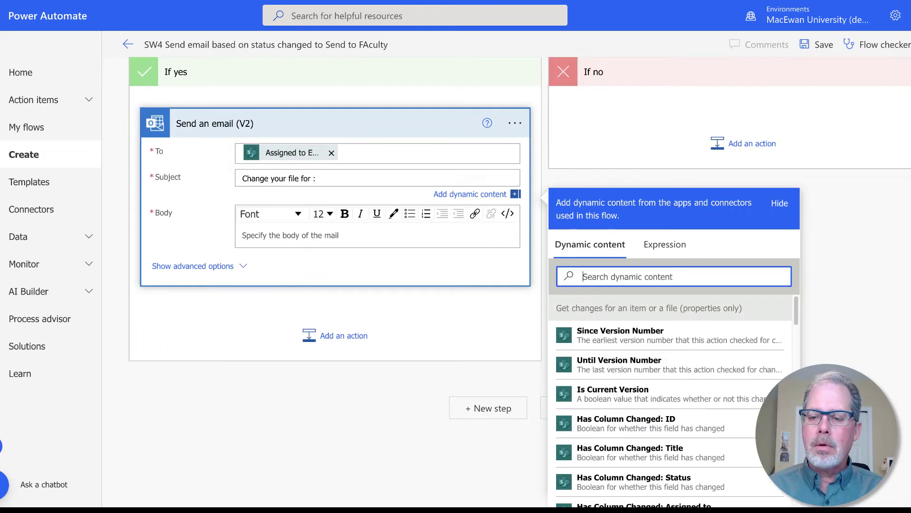
{"action": "type", "text": "name"}
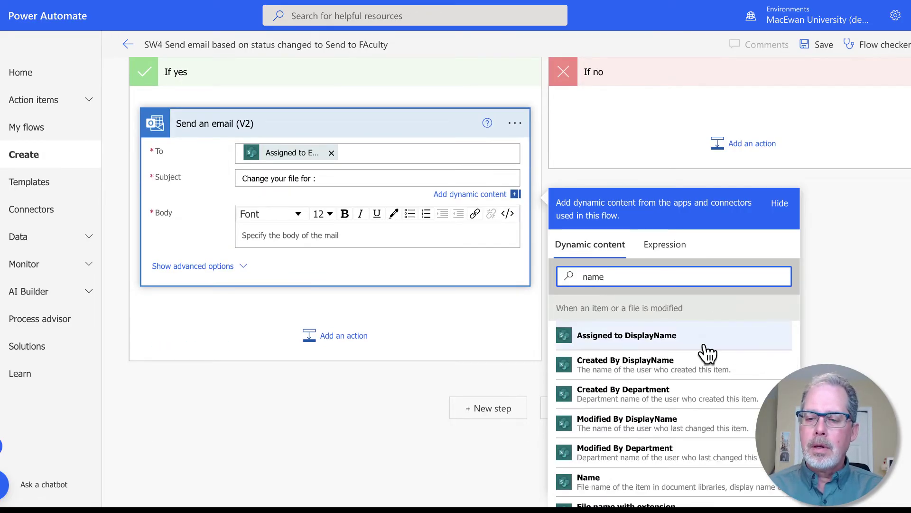
{"action": "scroll", "coordinate": [708, 351], "scroll_direction": "down", "scroll_amount": 1}
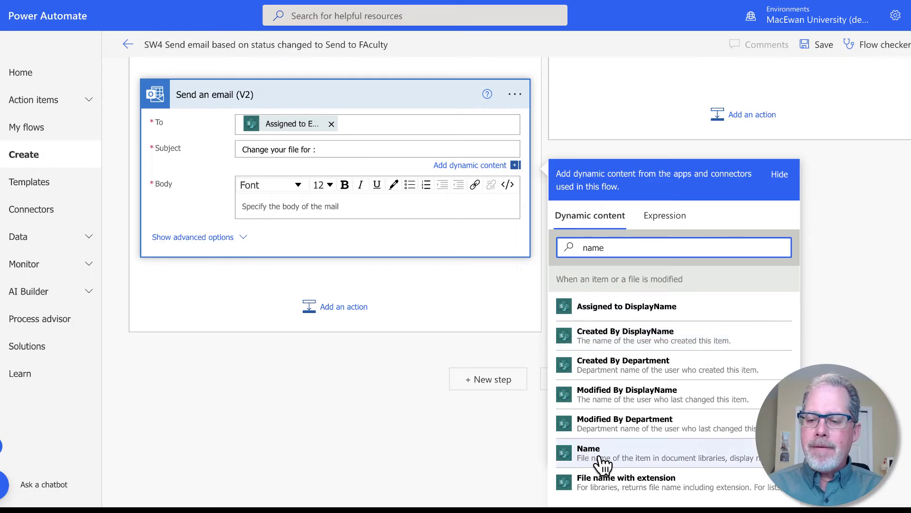
{"action": "left_click", "coordinate": [609, 456]}
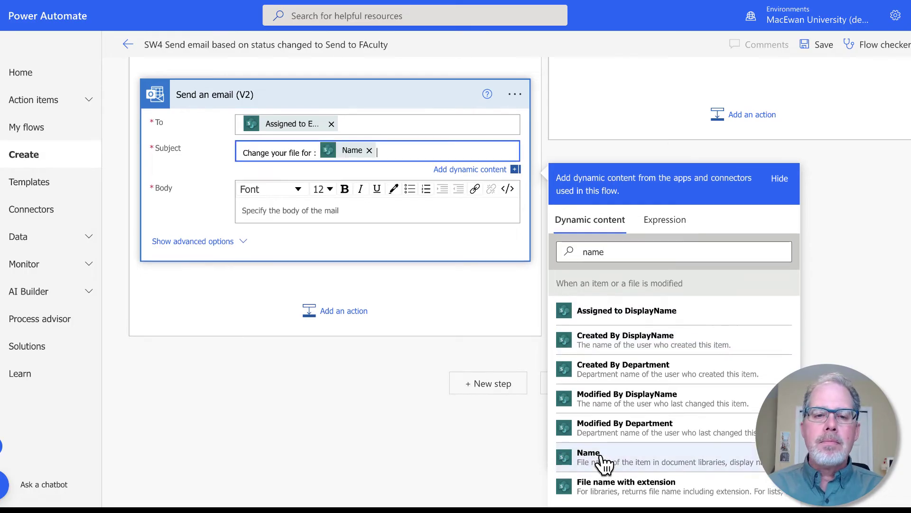
Insert the Link to item field into the email body.
{"action": "left_click", "coordinate": [311, 210]}
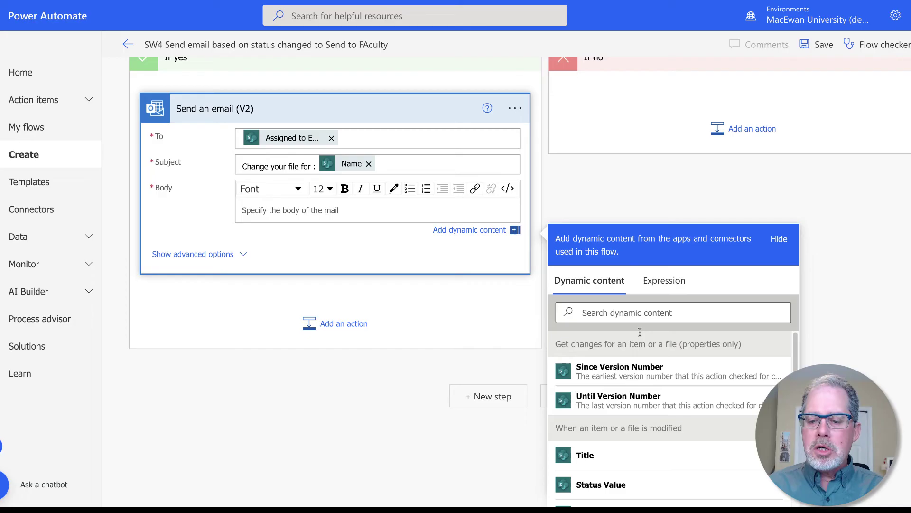
{"action": "scroll", "coordinate": [659, 340], "scroll_direction": "down", "scroll_amount": 2}
{"action": "scroll", "coordinate": [686, 403], "scroll_direction": "down", "scroll_amount": 1}
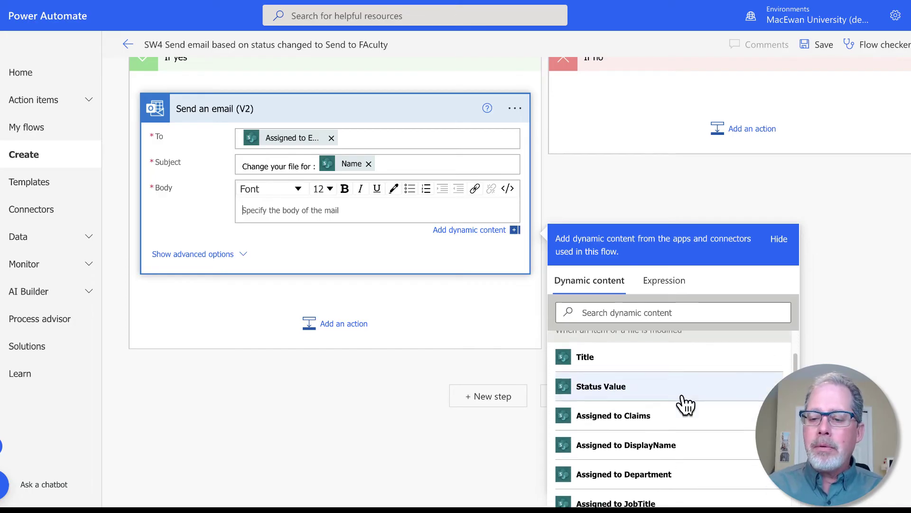
{"action": "left_click", "coordinate": [625, 311]}
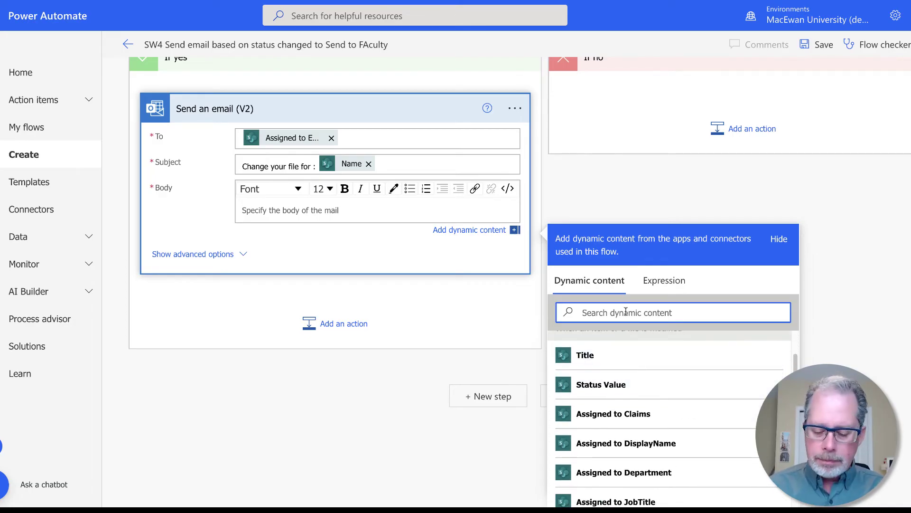
{"action": "type", "text": "link"}
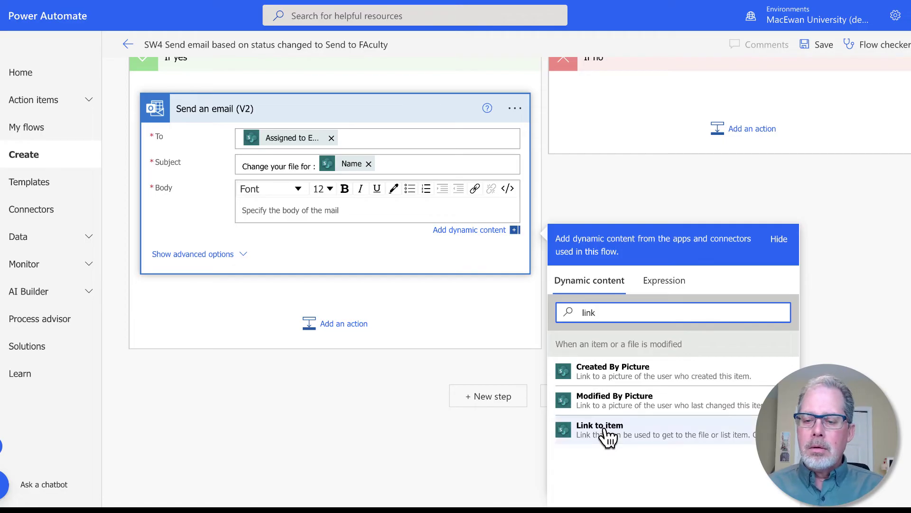
{"action": "left_click", "coordinate": [602, 430]}
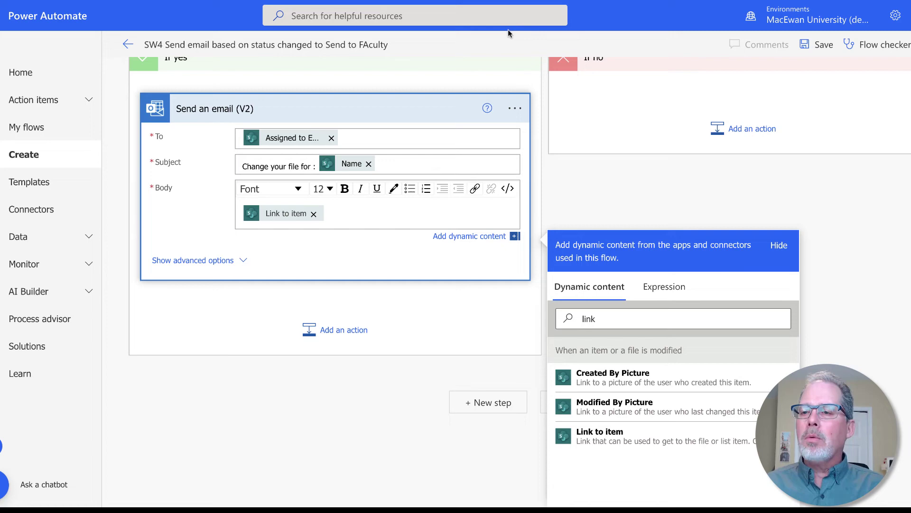
Save the flow and start a manually triggered test run.
{"action": "left_click", "coordinate": [824, 45]}
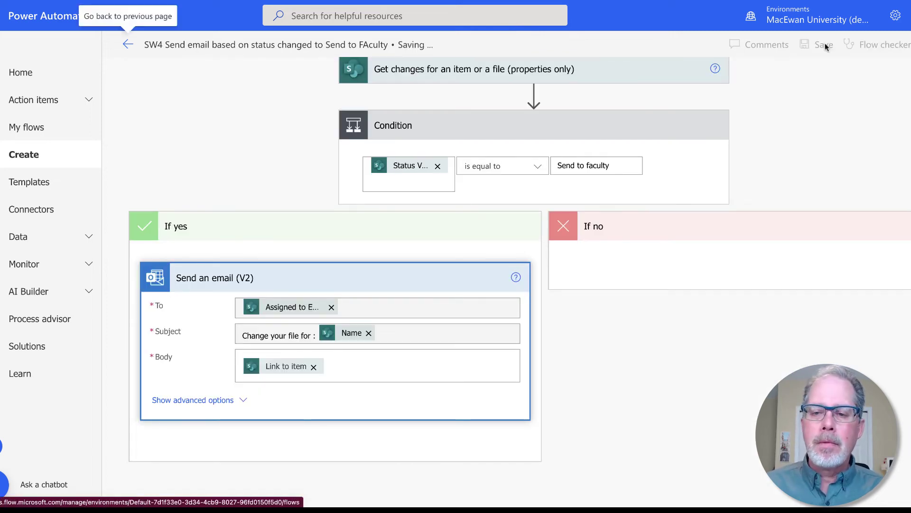
{"action": "scroll", "coordinate": [641, 193], "scroll_direction": "up", "scroll_amount": 1}
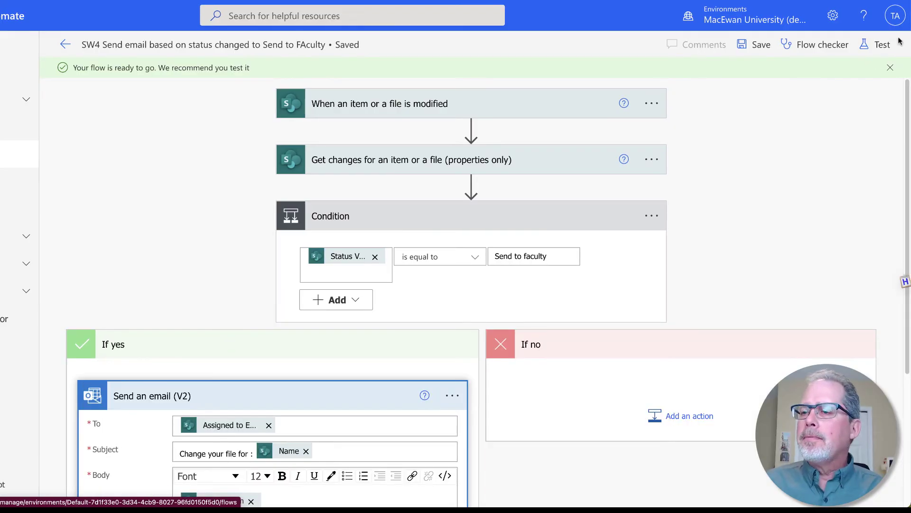
{"action": "left_click", "coordinate": [882, 46]}
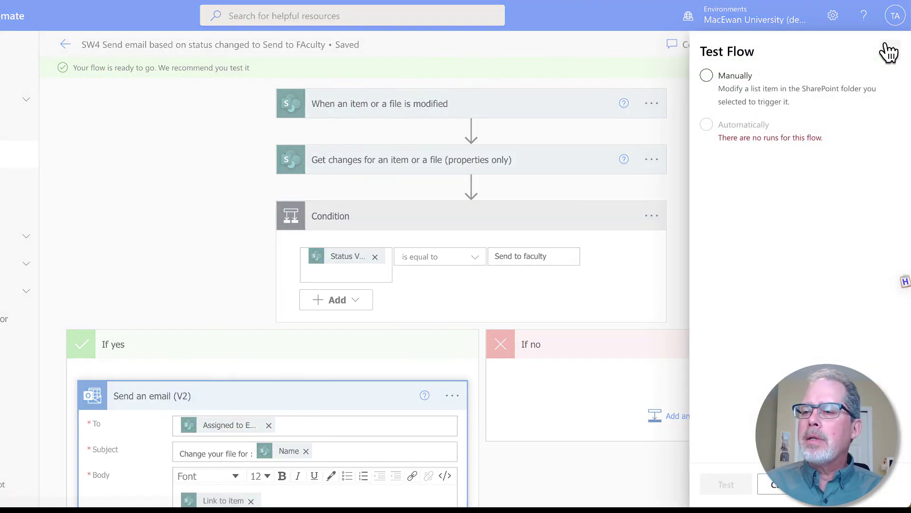
{"action": "left_click", "coordinate": [728, 79]}
{"action": "left_click", "coordinate": [727, 486]}
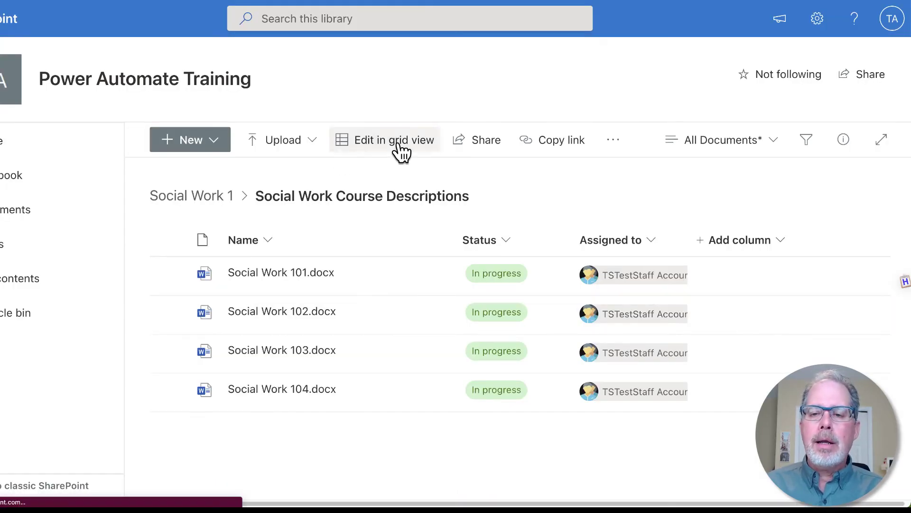
Set Social Work 101's Status to 'Send to faculty' in grid view, then check the Condition result.
{"action": "left_click", "coordinate": [400, 148]}
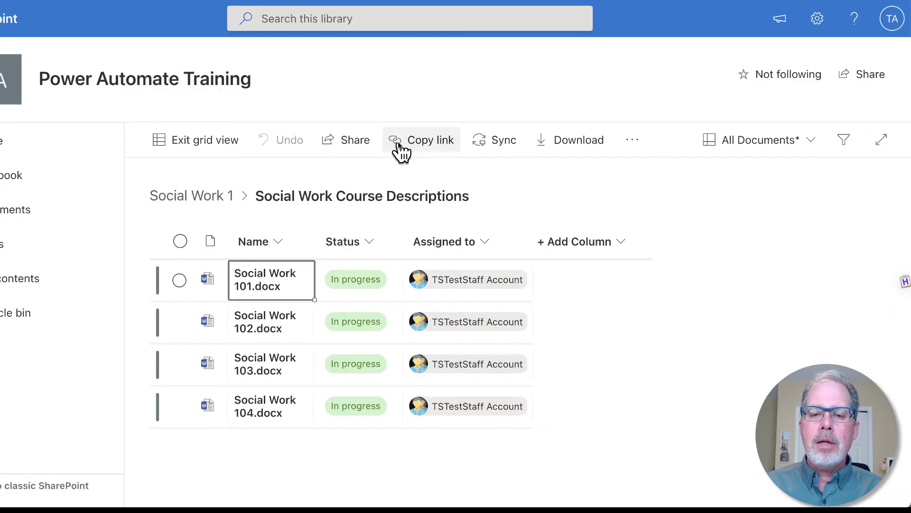
{"action": "left_click", "coordinate": [355, 277]}
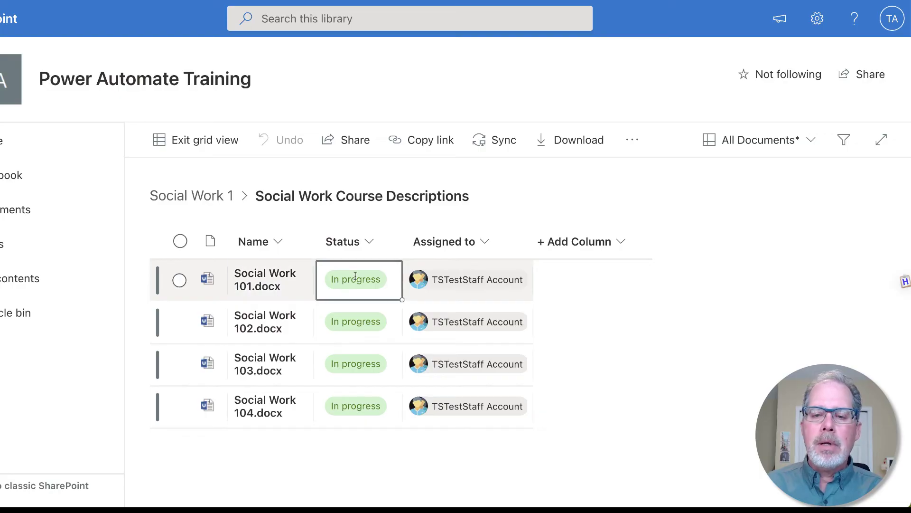
{"action": "left_click", "coordinate": [368, 278]}
{"action": "left_click", "coordinate": [365, 321]}
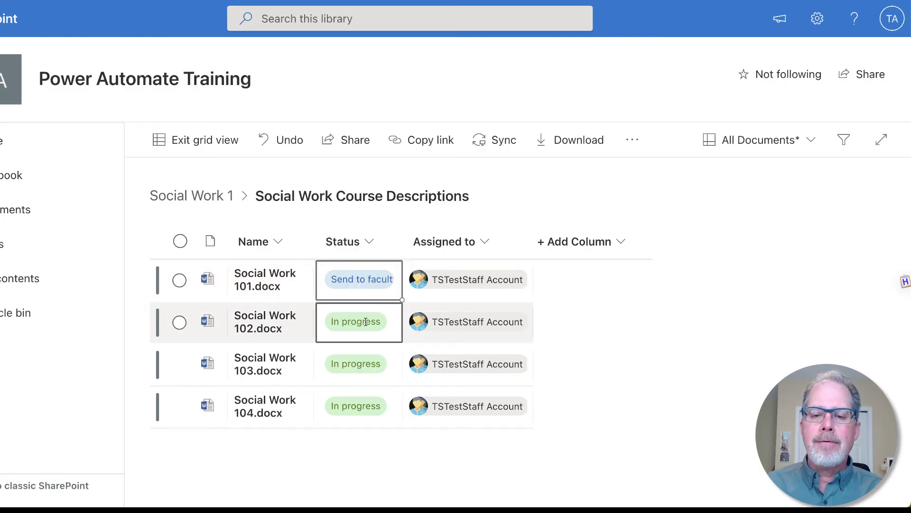
{"action": "left_click", "coordinate": [197, 143]}
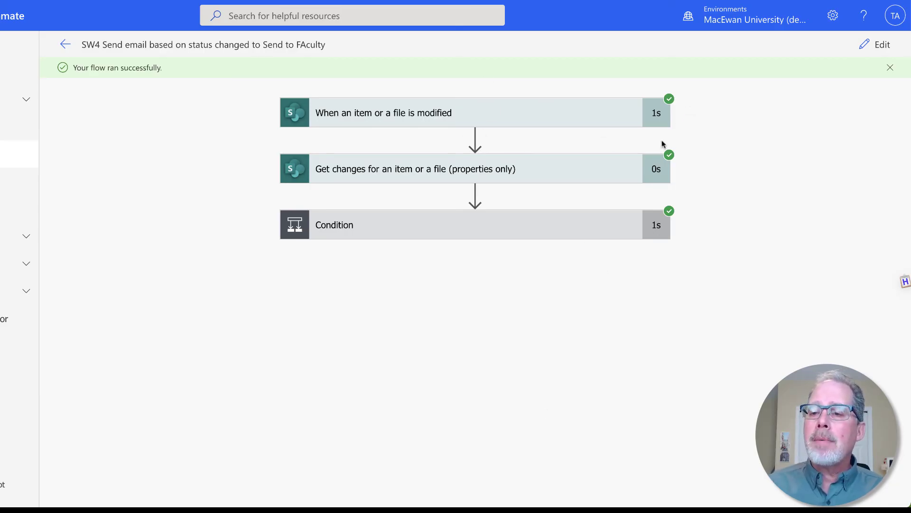
{"action": "left_click", "coordinate": [604, 234]}
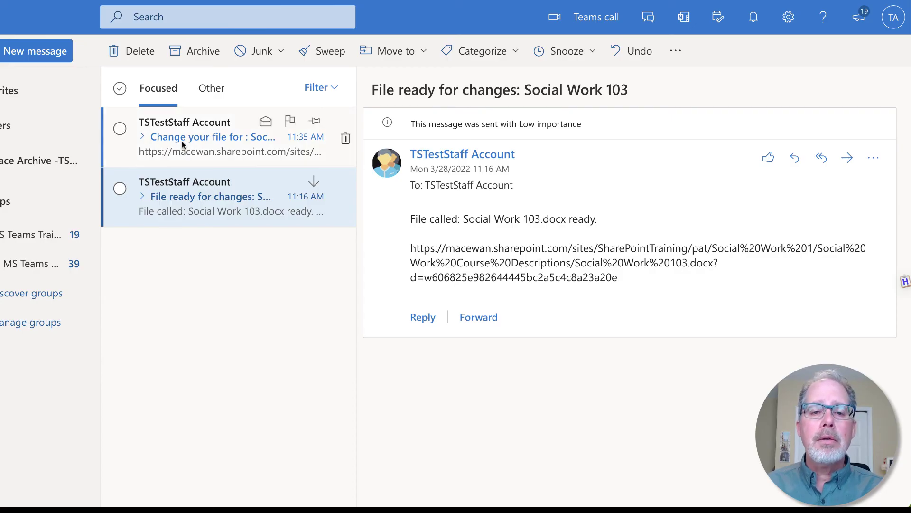
Open the 'Change your file for: Social Work 101' email in the Outlook inbox.
{"action": "left_click", "coordinate": [185, 146]}
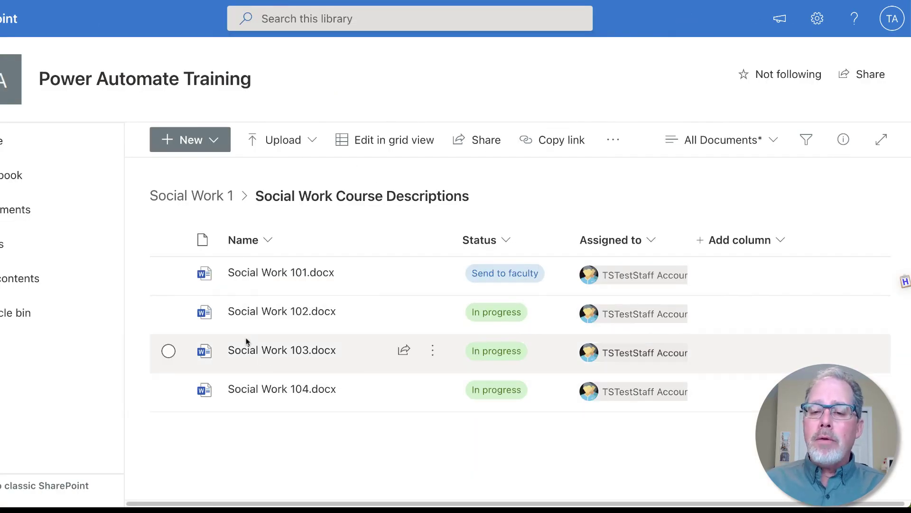
In grid view, fill 'Send to faculty' down the Status cells of Social Work 101–104.
{"action": "left_click", "coordinate": [359, 141]}
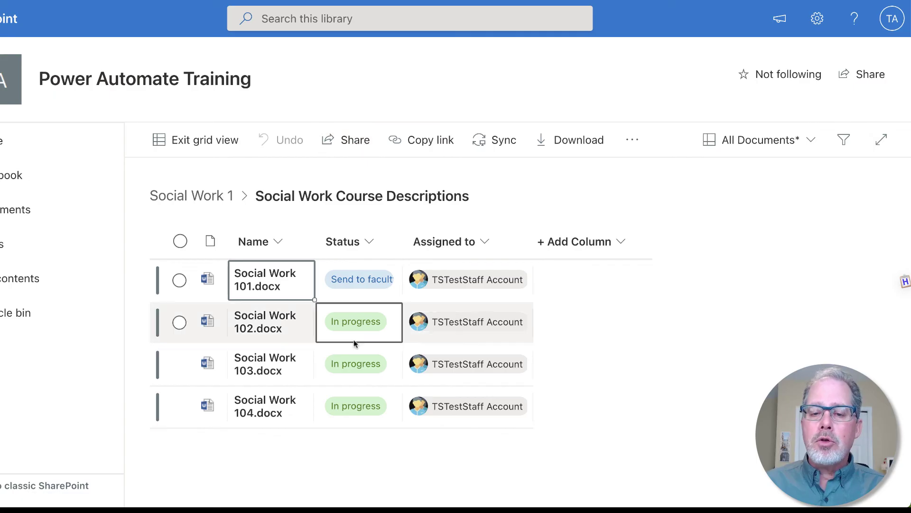
{"action": "left_click", "coordinate": [398, 326]}
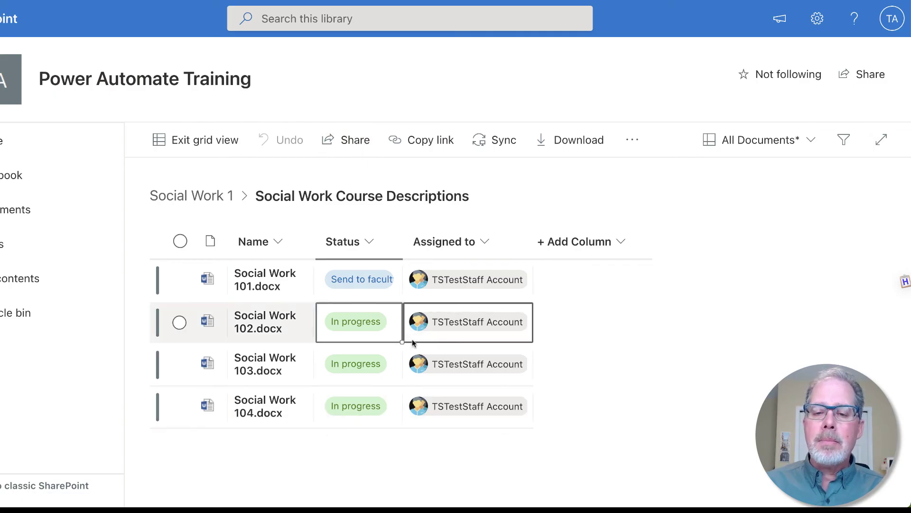
{"action": "left_click_drag", "start_coordinate": [393, 292], "coordinate": [392, 404]}
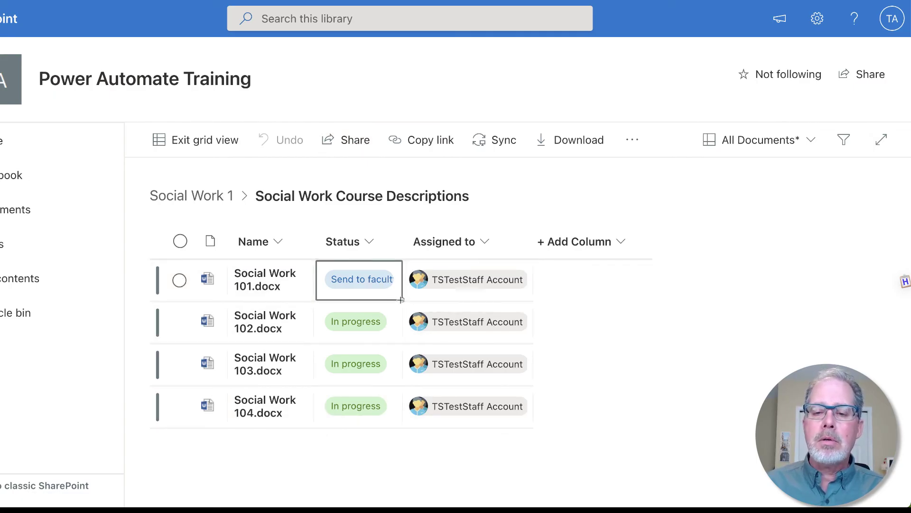
{"action": "key", "text": "ctrl+d"}
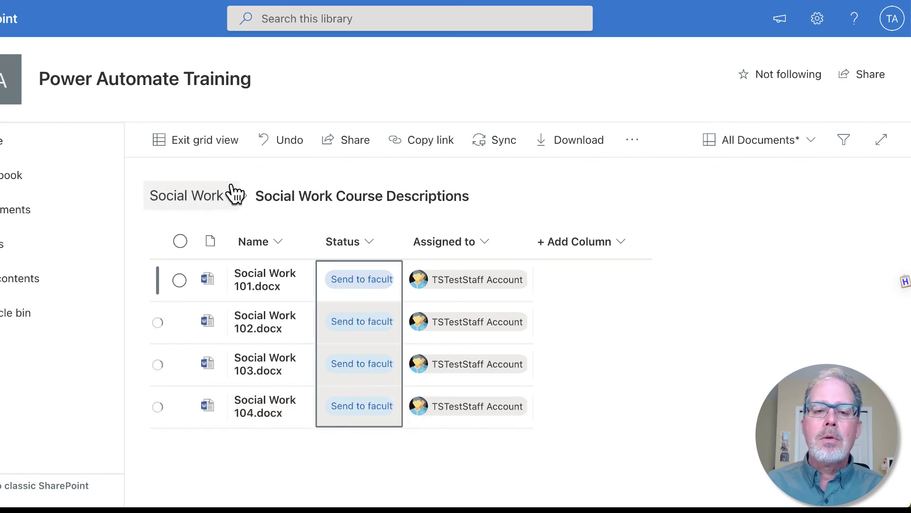
{"action": "left_click", "coordinate": [212, 146]}
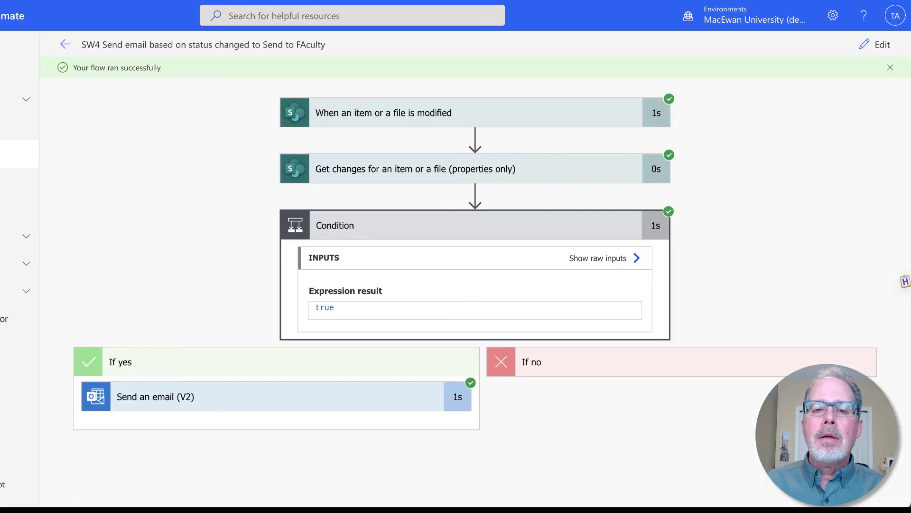
Open the SW4 flow details page and its full run history.
{"action": "left_click", "coordinate": [65, 44]}
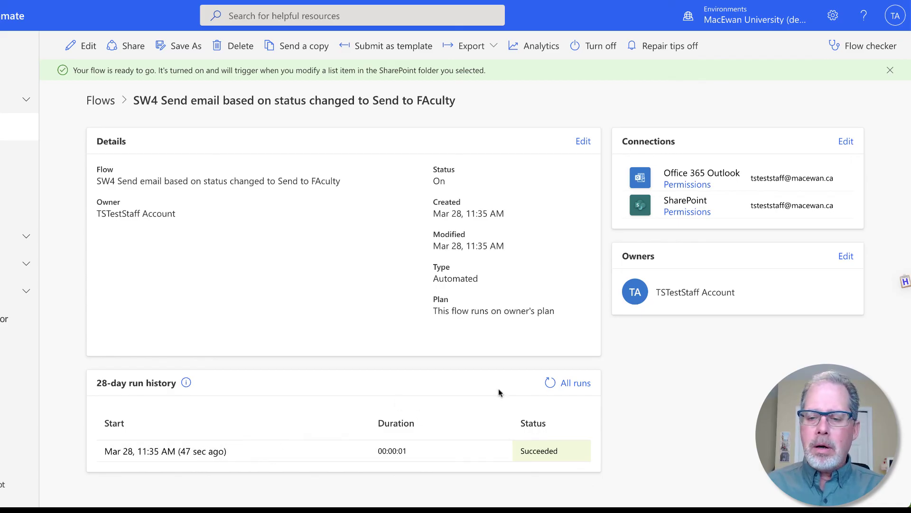
{"action": "left_click", "coordinate": [566, 383]}
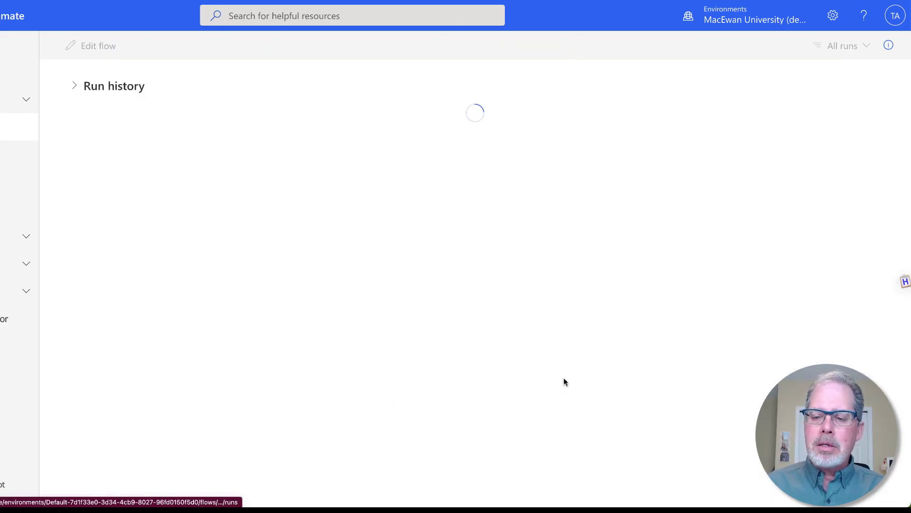